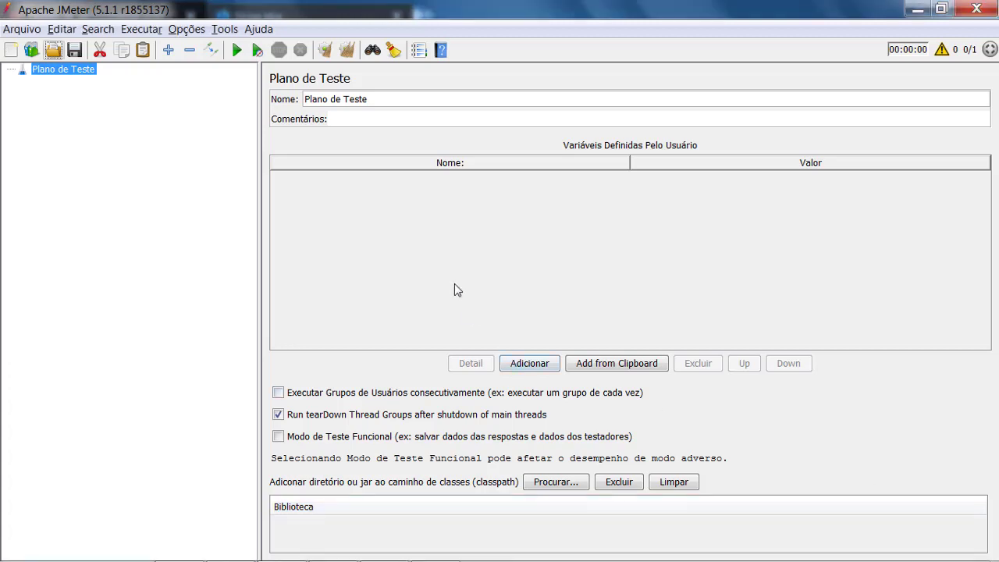
Switch from JMeter to the Firefox window with the empty new tab.
key("alt+Tab")
key("alt+Tab")
key("alt+Tab")
key("alt+Tab")
key("alt+Tab")
key("alt+Tab")
key("alt+Tab")
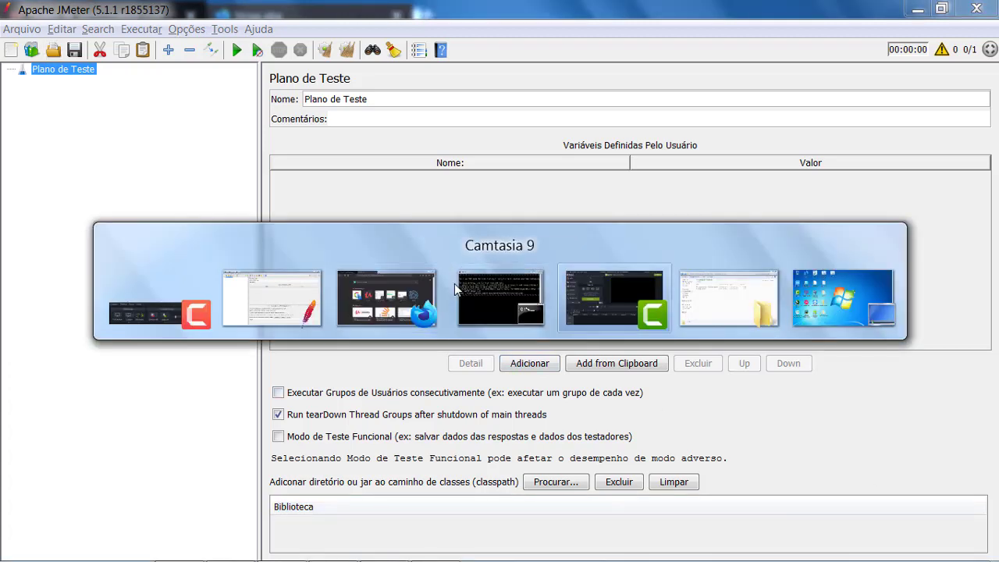
key("alt+Tab")
key("alt+Tab")
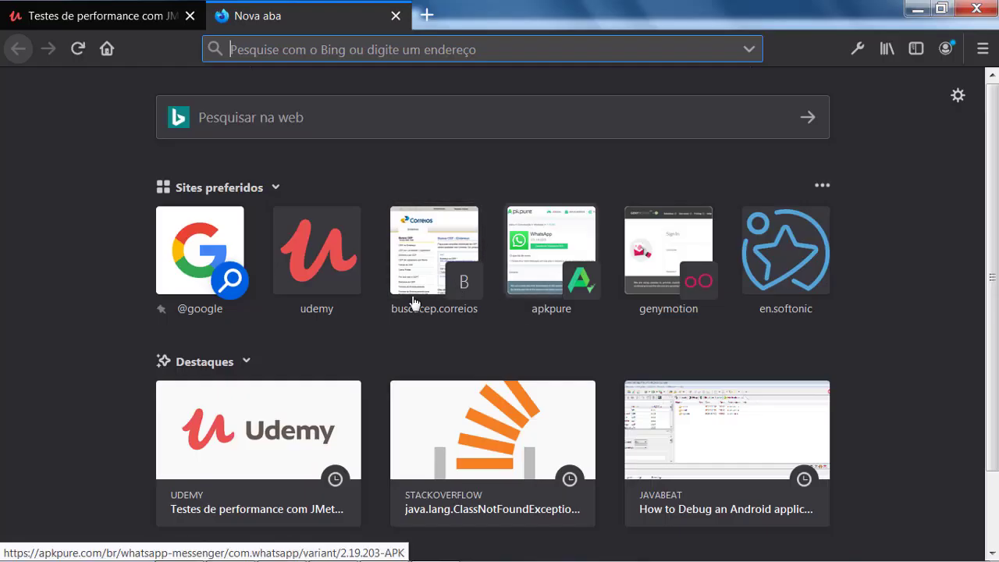
Search the web for "correios" and open the Busca CEP page from the Correios result.
type("cor")
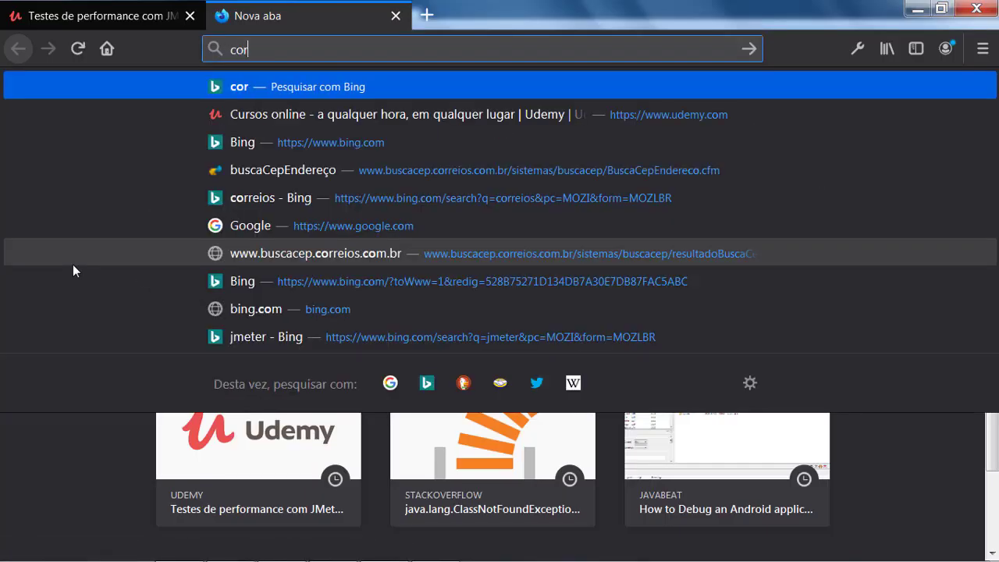
type("reios")
key("Return")
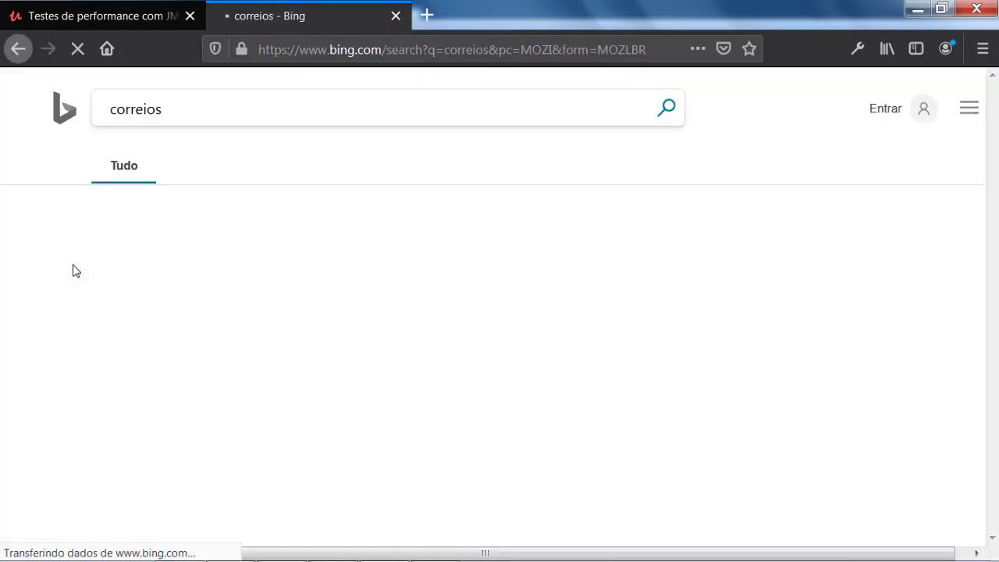
scroll(297, 325, "down", 4)
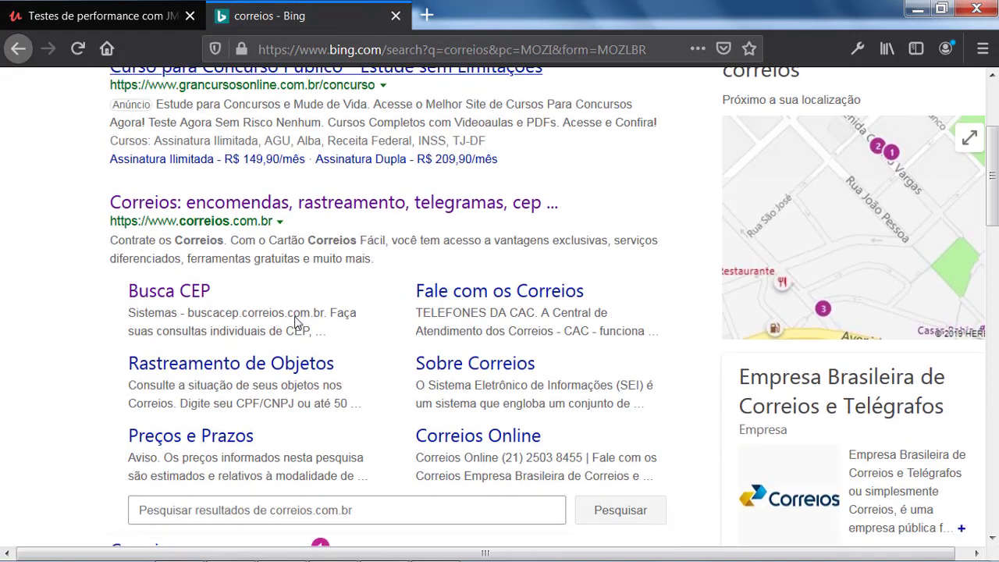
left_click(198, 294)
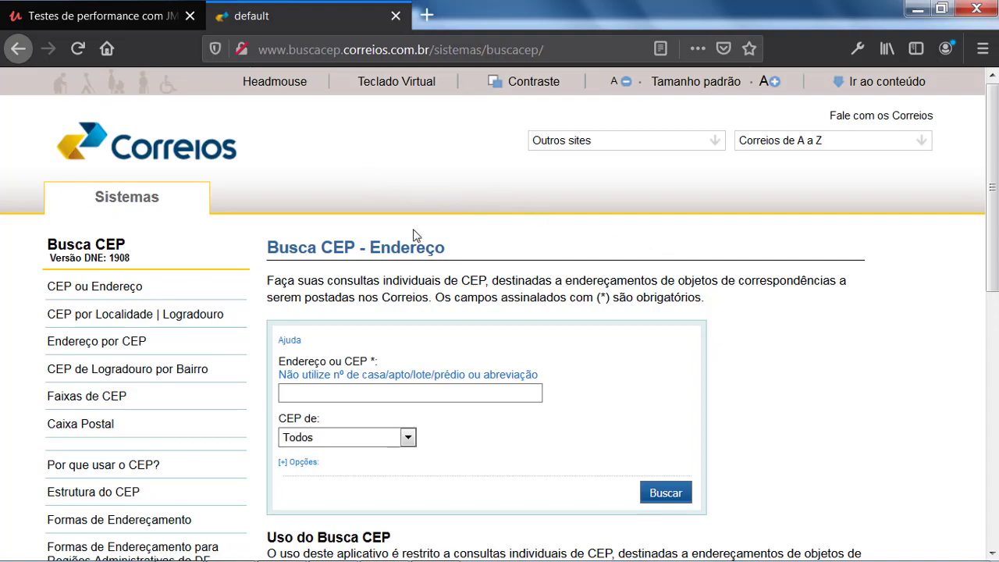
Switch back to JMeter and add a Grupo de Usuários thread group to the Plano de Teste.
key("alt+Tab")
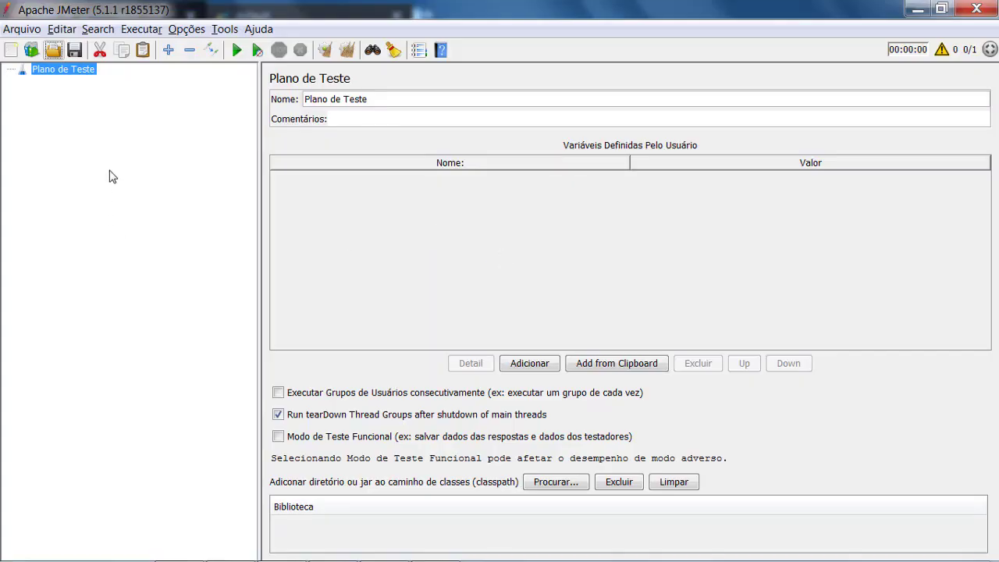
right_click(63, 70)
mouse_move(146, 71)
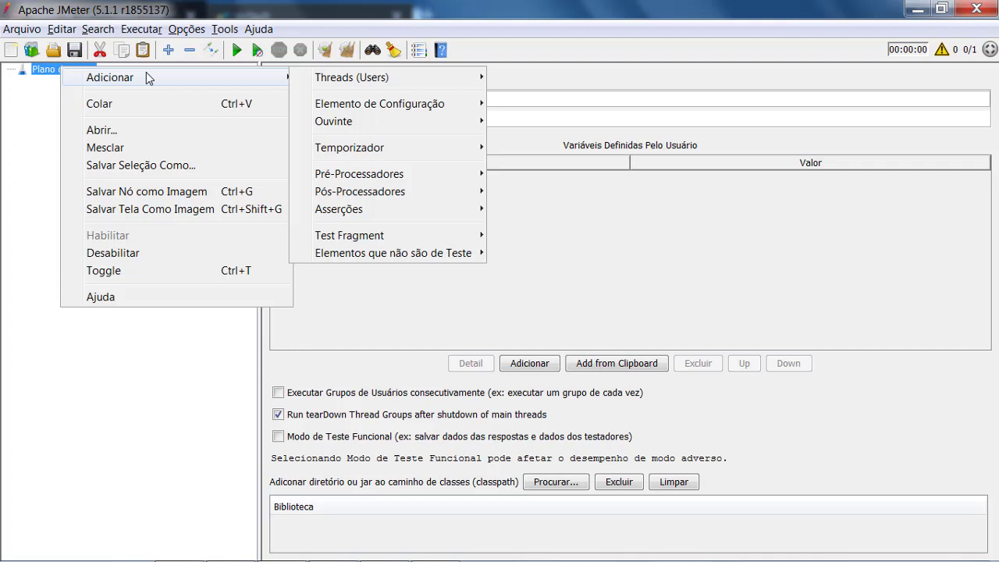
left_click(547, 80)
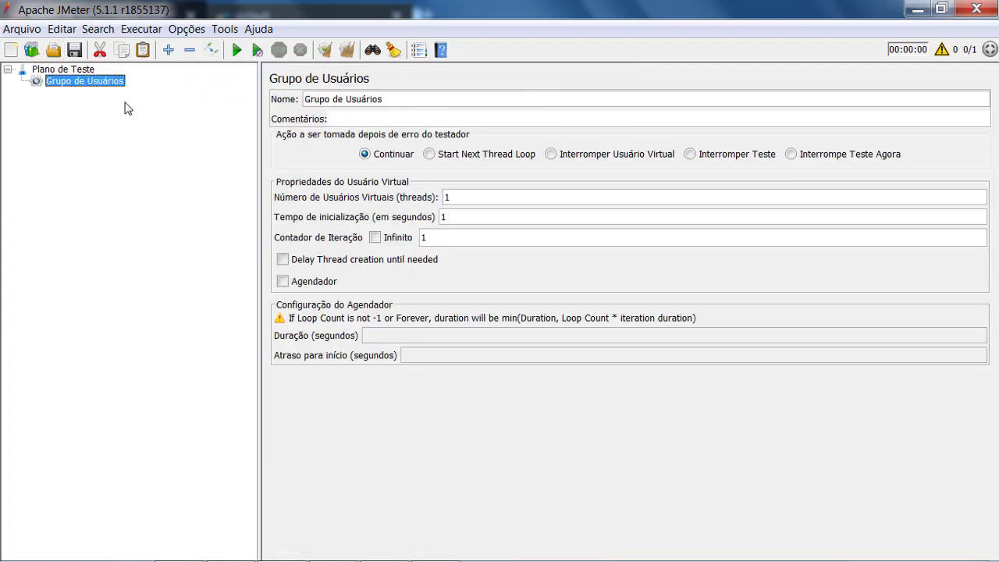
left_click(470, 197)
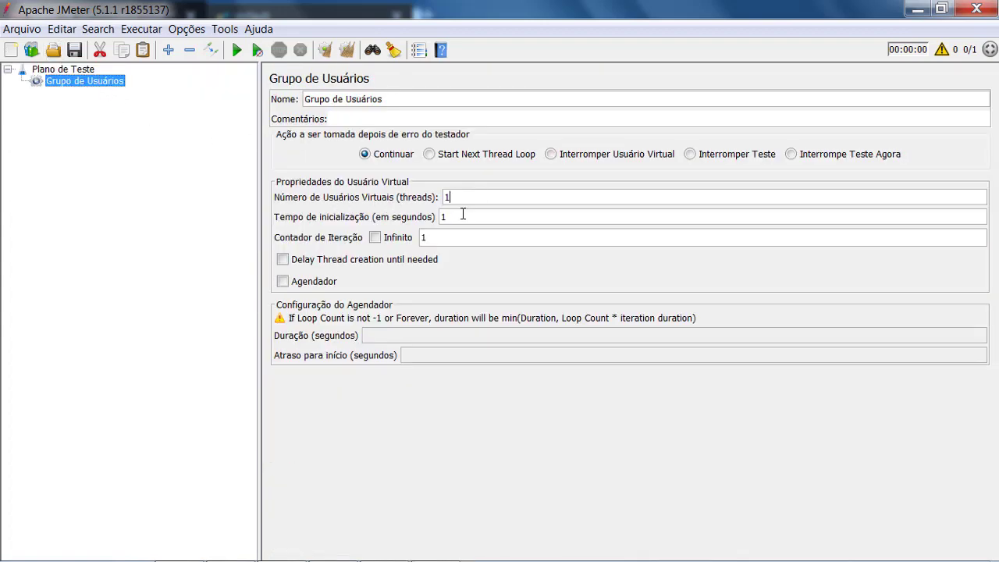
Add a Requisição HTTP sampler to the Grupo de Usuários.
left_click(74, 71)
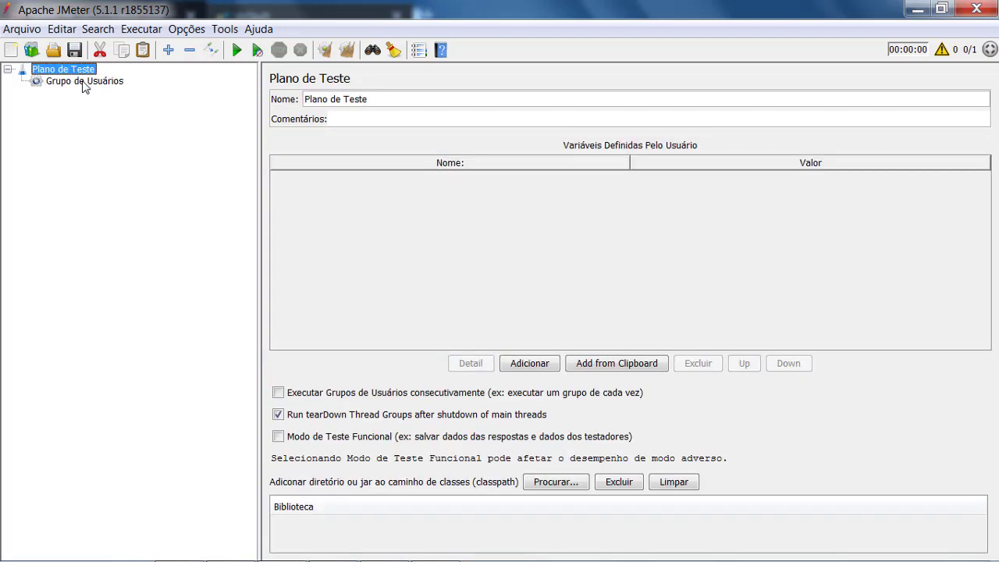
right_click(84, 83)
mouse_move(249, 100)
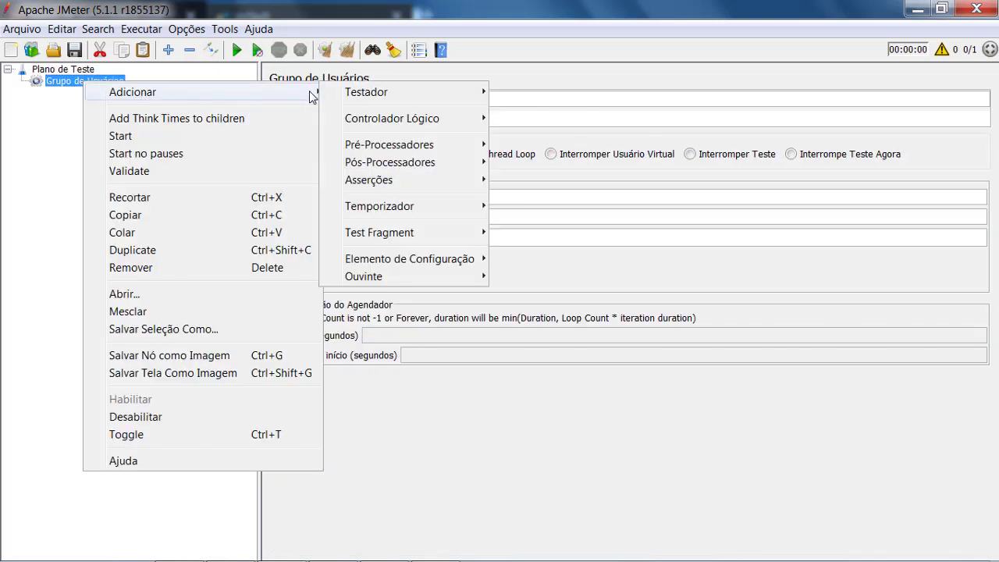
mouse_move(349, 93)
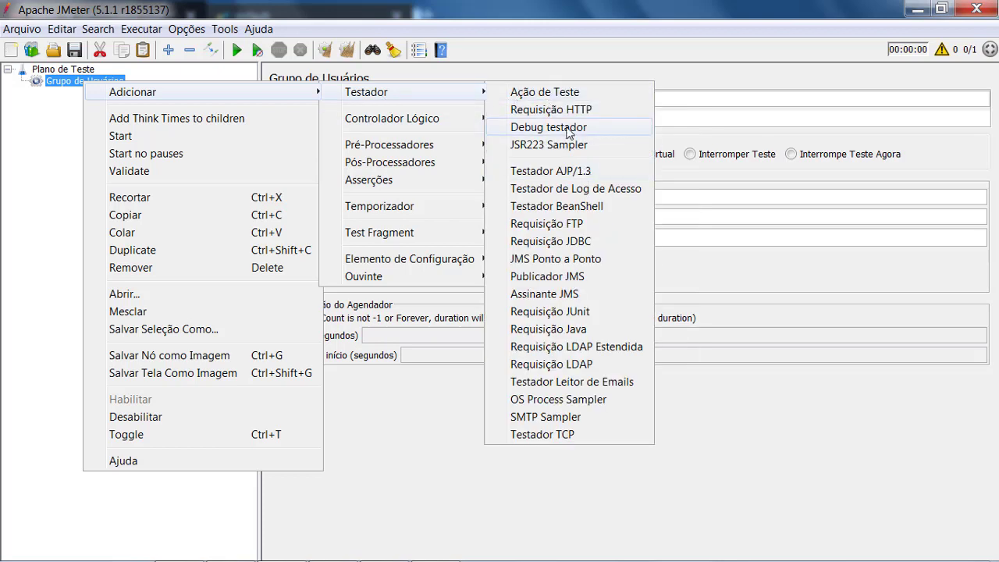
left_click(606, 110)
Examine the settings of the Grupo de Usuários, its Requisição HTTP and the Plano de Teste in the tree.
left_click(99, 83)
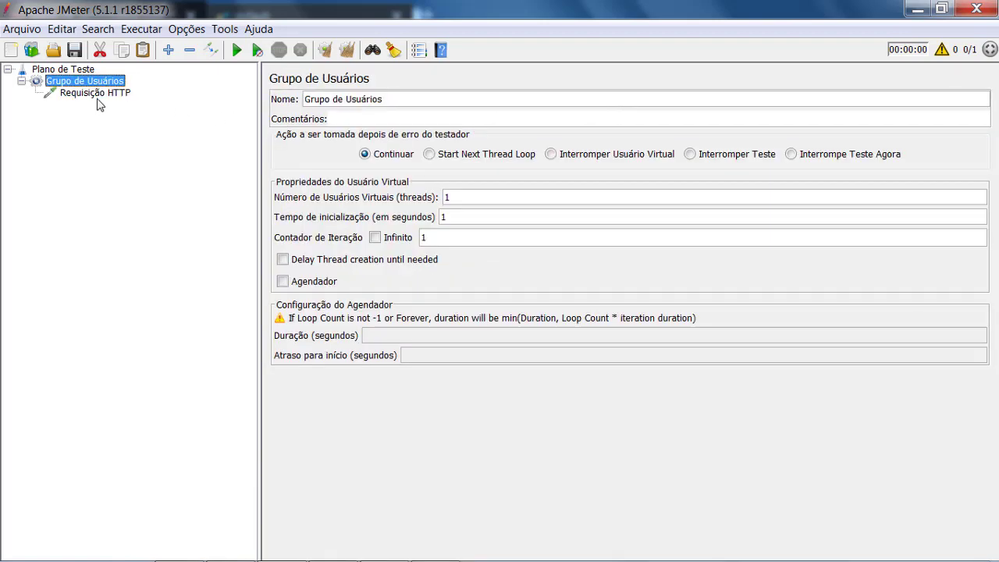
left_click(97, 94)
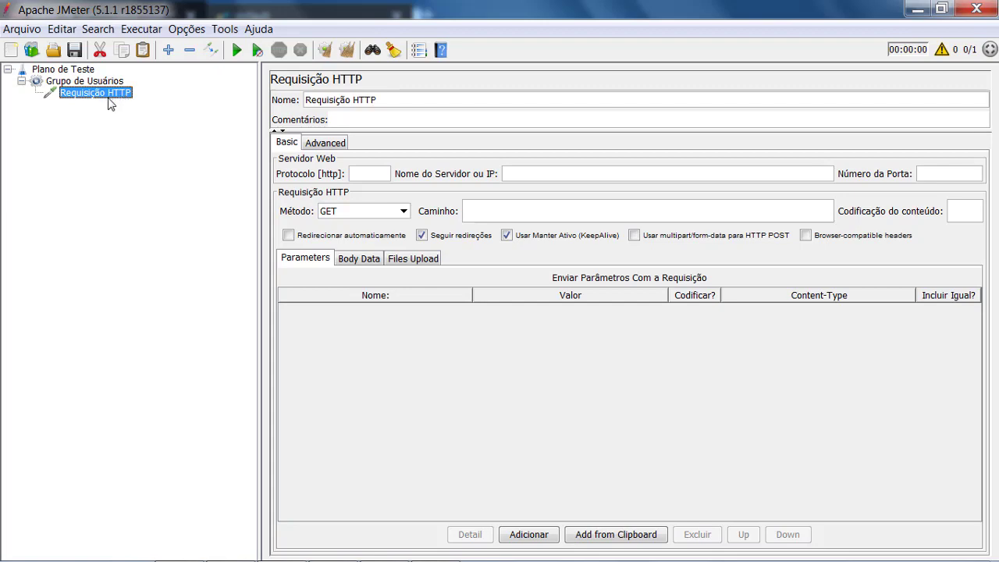
left_click(72, 81)
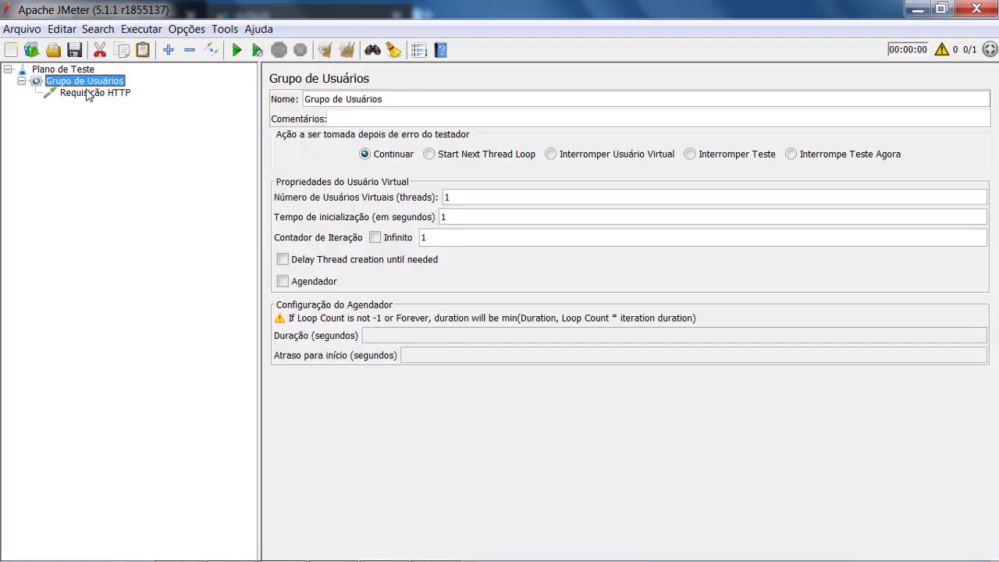
left_click(89, 94)
left_click(91, 83)
left_click(101, 94)
left_click(81, 81)
left_click(67, 71)
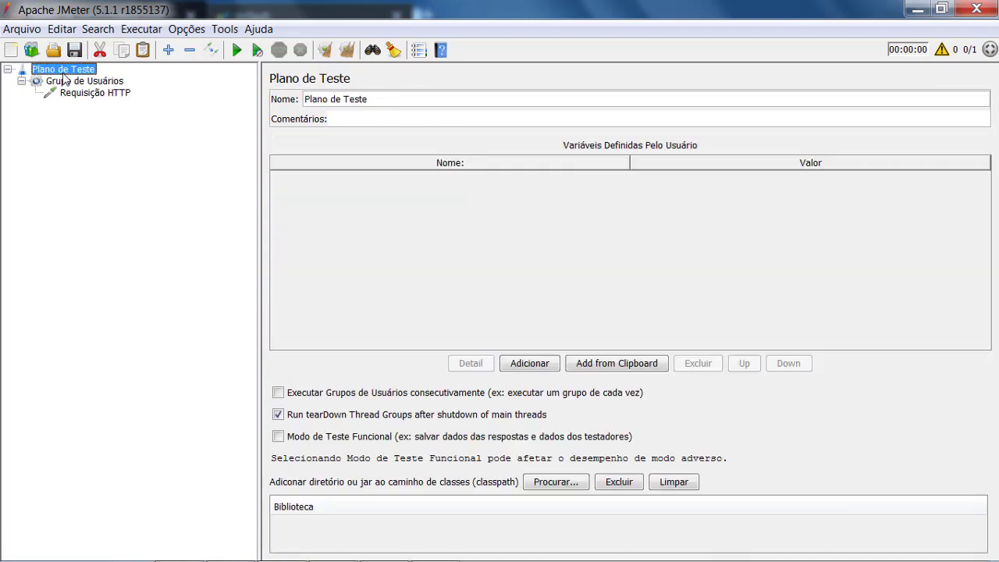
Review which element types can be added to the Plano de Teste and to the Grupo de Usuários.
right_click(67, 76)
mouse_move(224, 92)
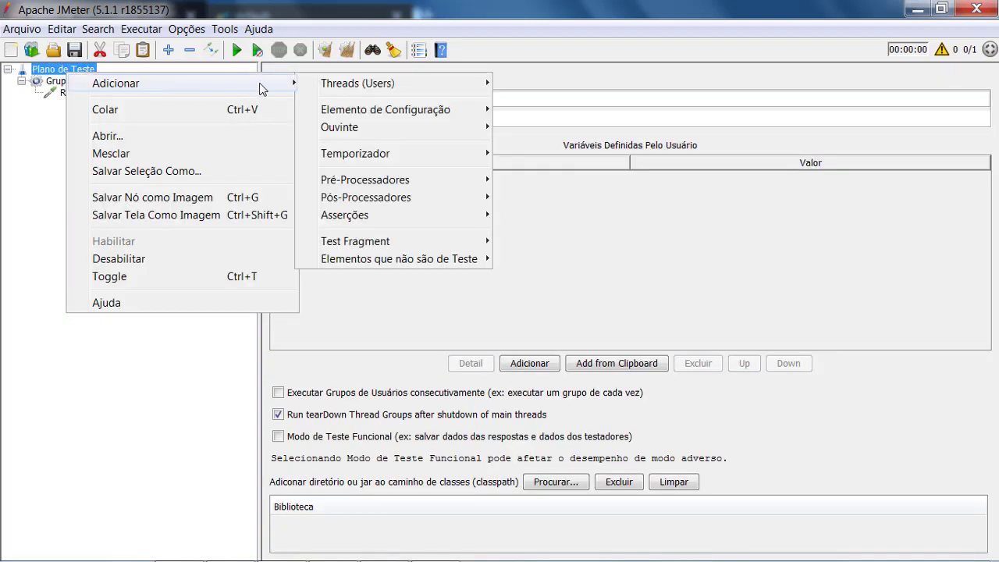
mouse_move(327, 86)
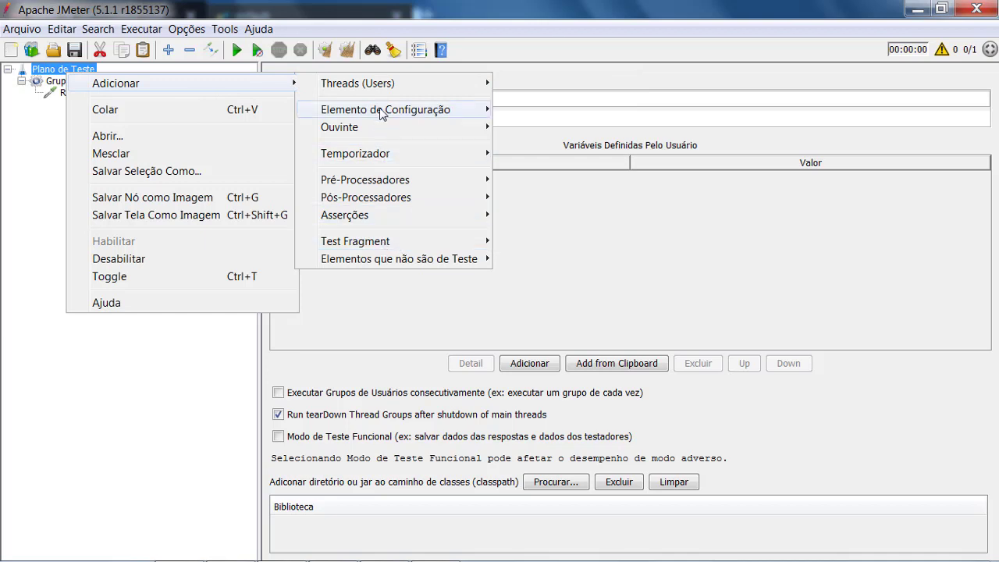
mouse_move(404, 145)
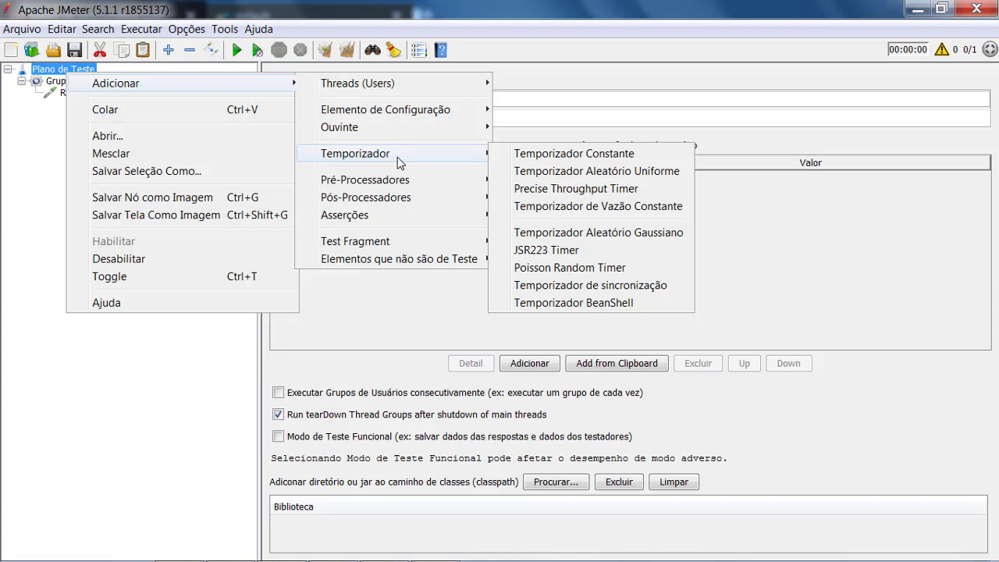
left_click(187, 60)
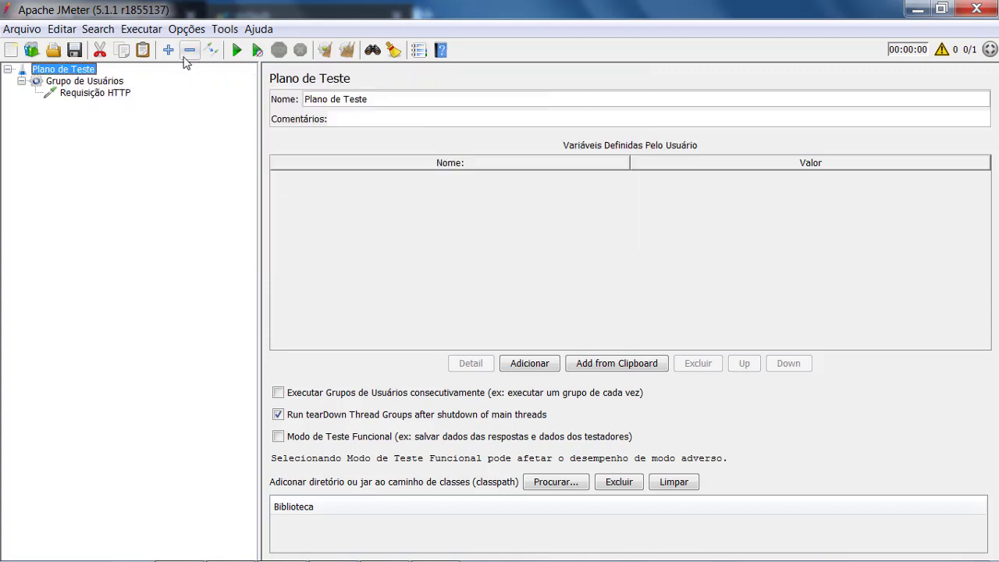
left_click(120, 97)
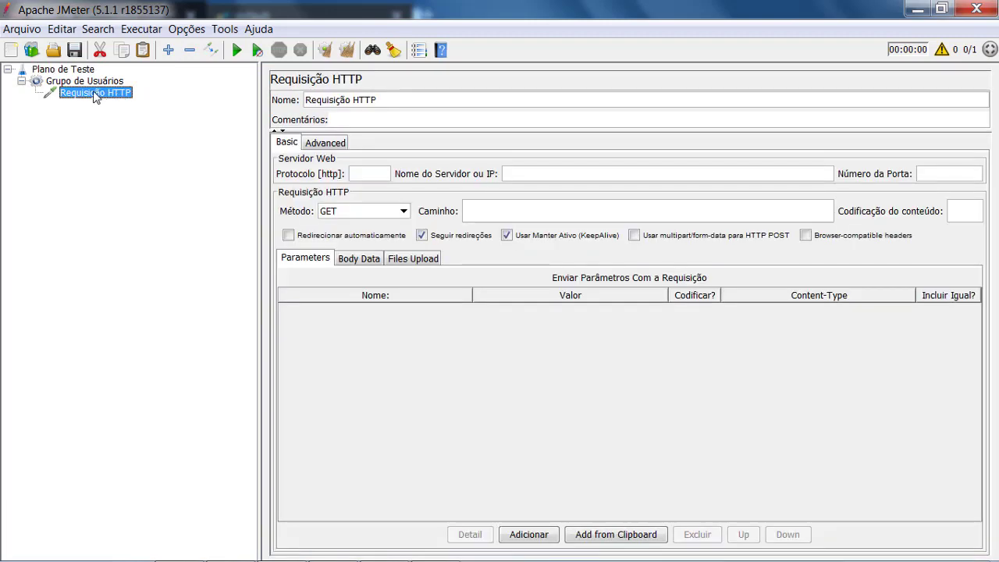
left_click(101, 84)
right_click(101, 88)
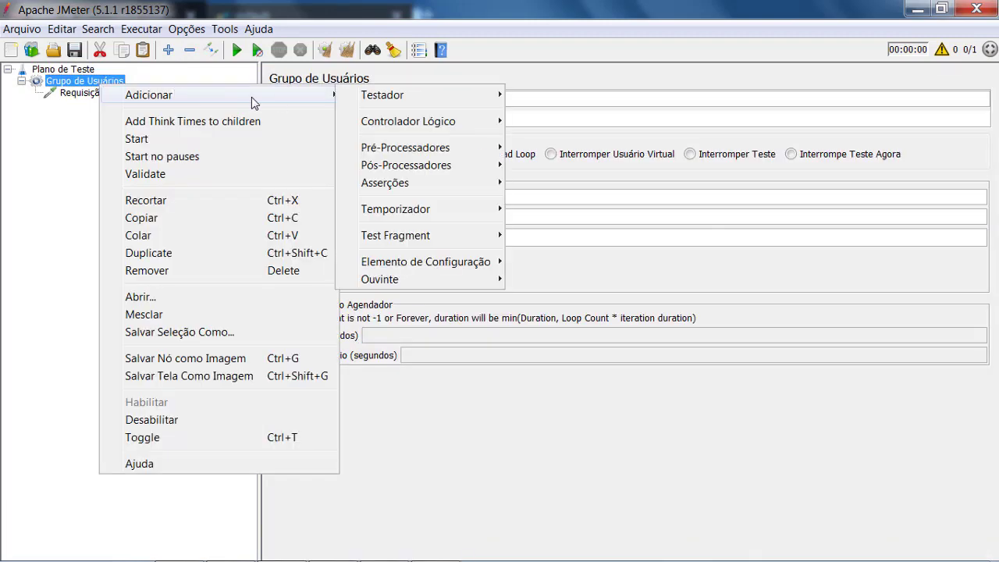
mouse_move(371, 106)
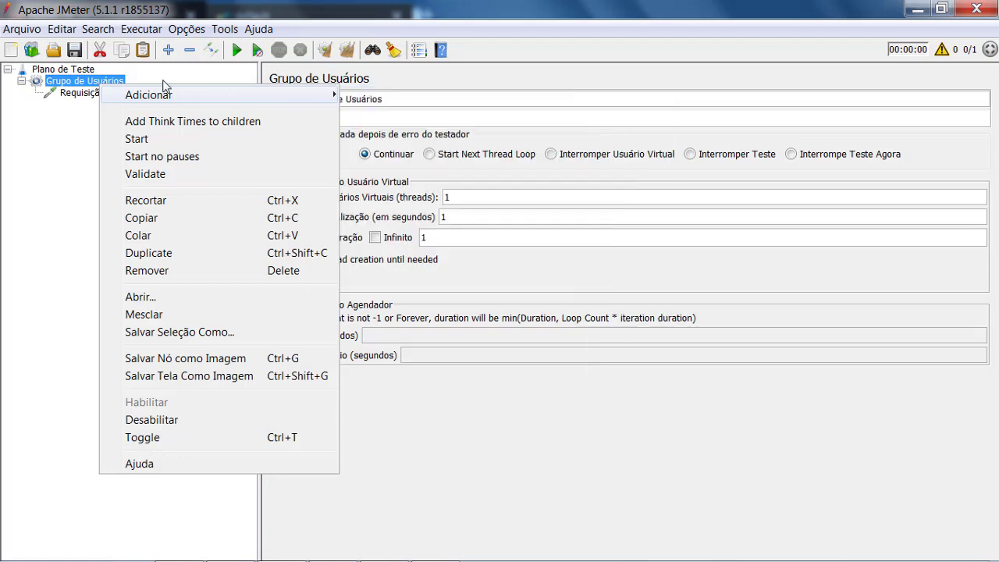
left_click(75, 96)
Compare the Grupo de Usuários thread properties with the settings of the Requisição HTTP nested under it.
left_click(89, 93)
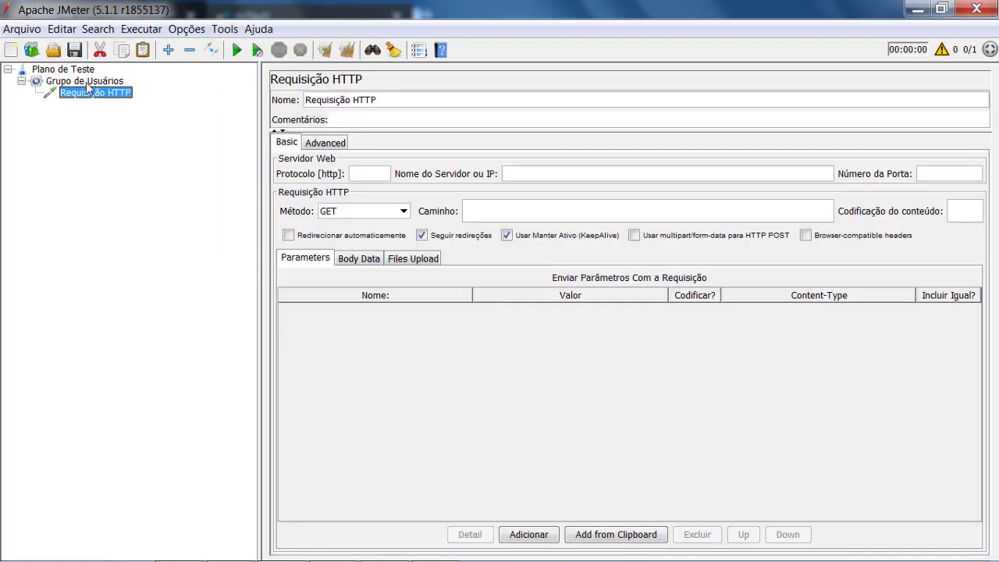
left_click(86, 83)
left_click(101, 95)
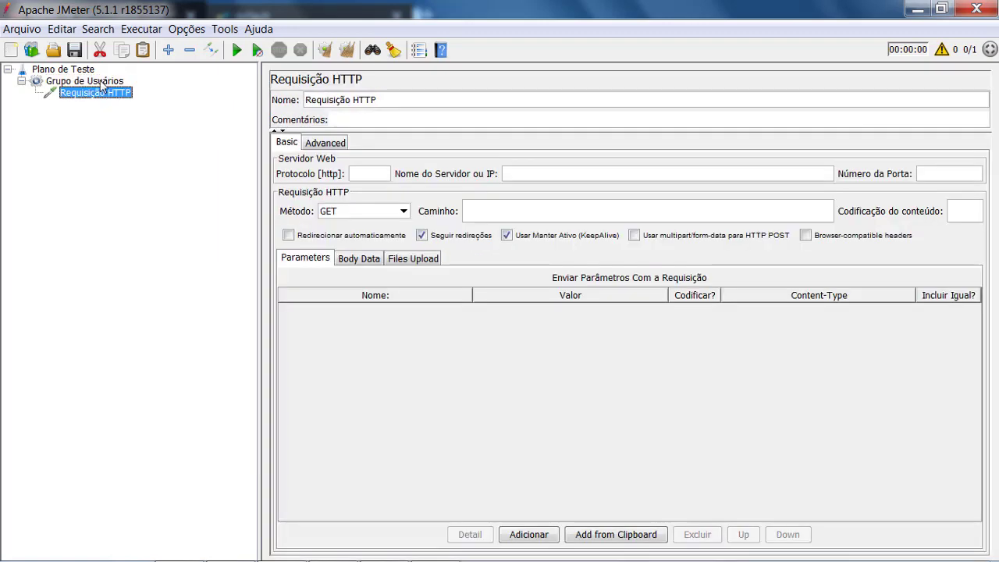
left_click(102, 84)
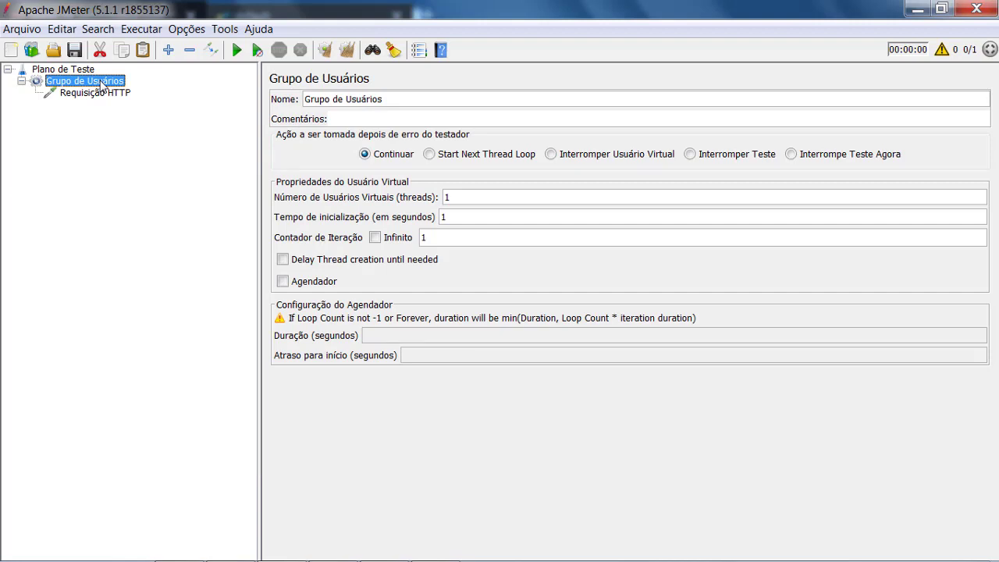
left_click(93, 95)
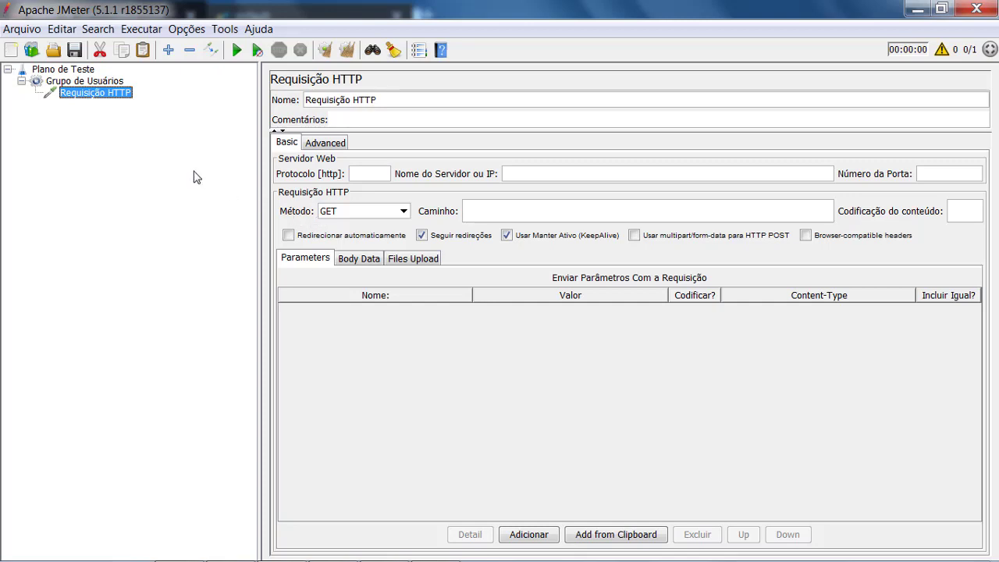
left_click(99, 83)
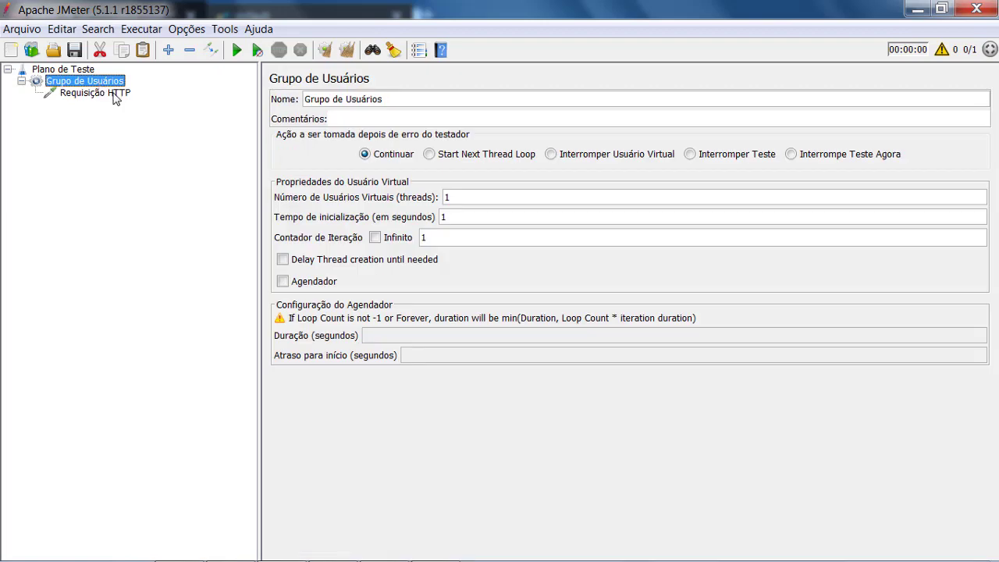
left_click(115, 94)
left_click(93, 83)
left_click(97, 94)
left_click(83, 83)
Rename the Requisição HTTP sampler to "consulta de CEP".
left_click(108, 94)
left_click_drag(399, 100, 230, 74)
key("BackSpace")
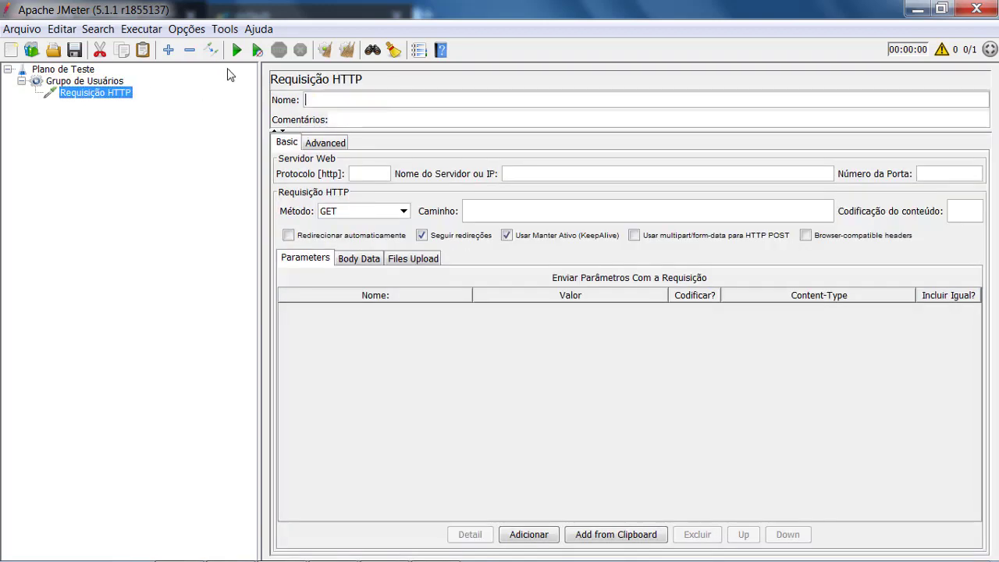
type("consulta de")
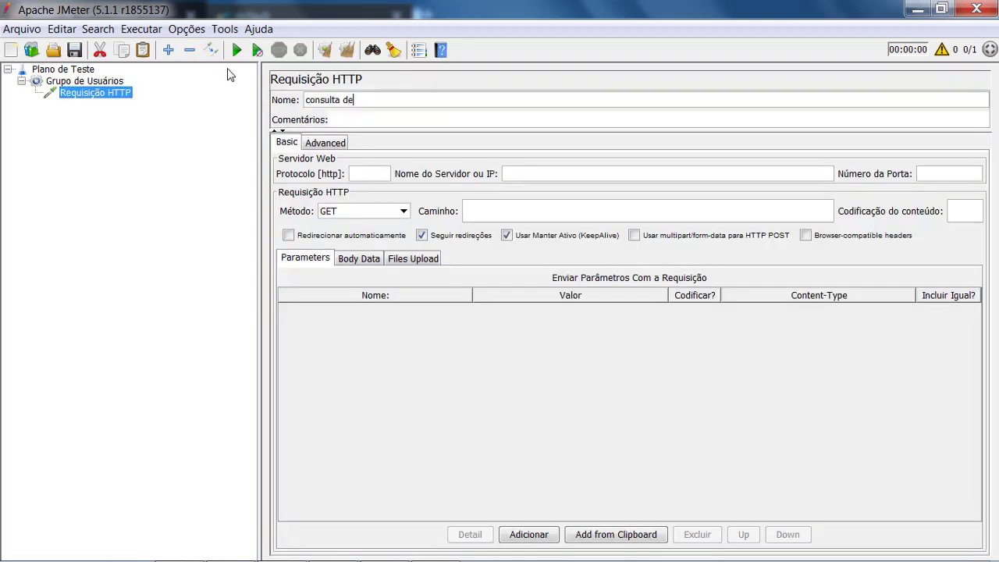
type(" CEP")
Check the Busca CEP page in Firefox, return to JMeter and set the request's protocol to http.
key("alt+Tab")
key("alt+Tab")
key("alt+shift+Tab")
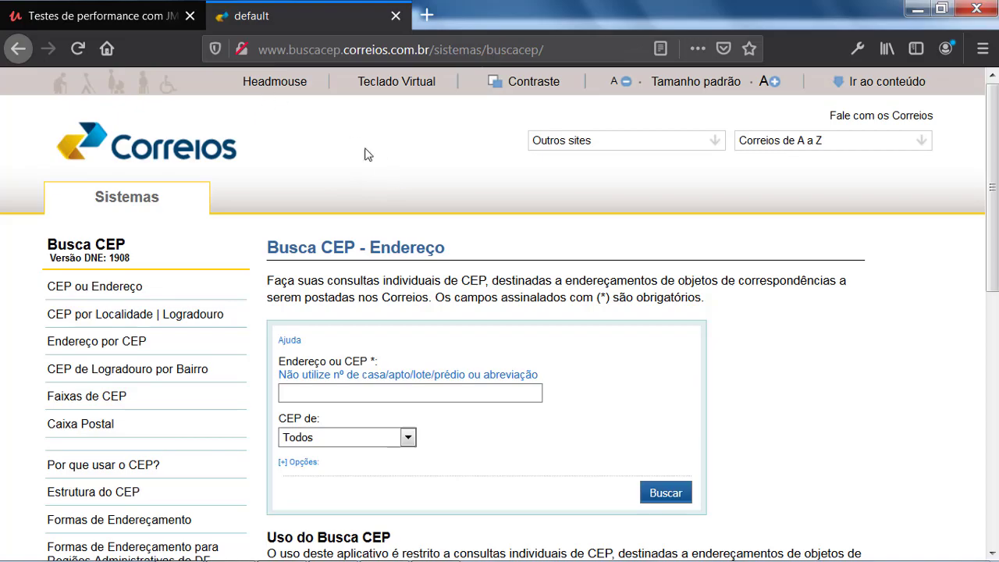
key("alt+Tab")
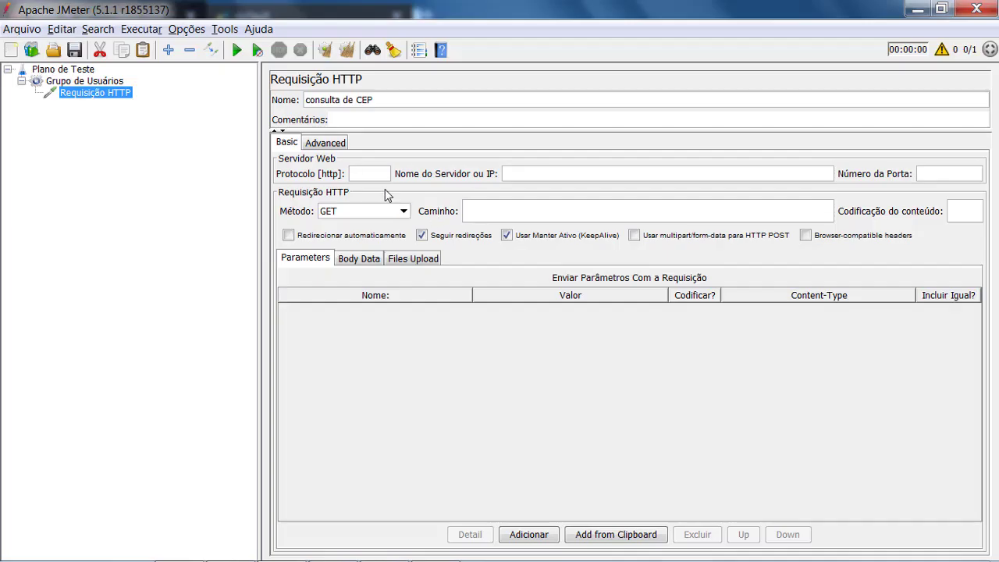
type("ttp")
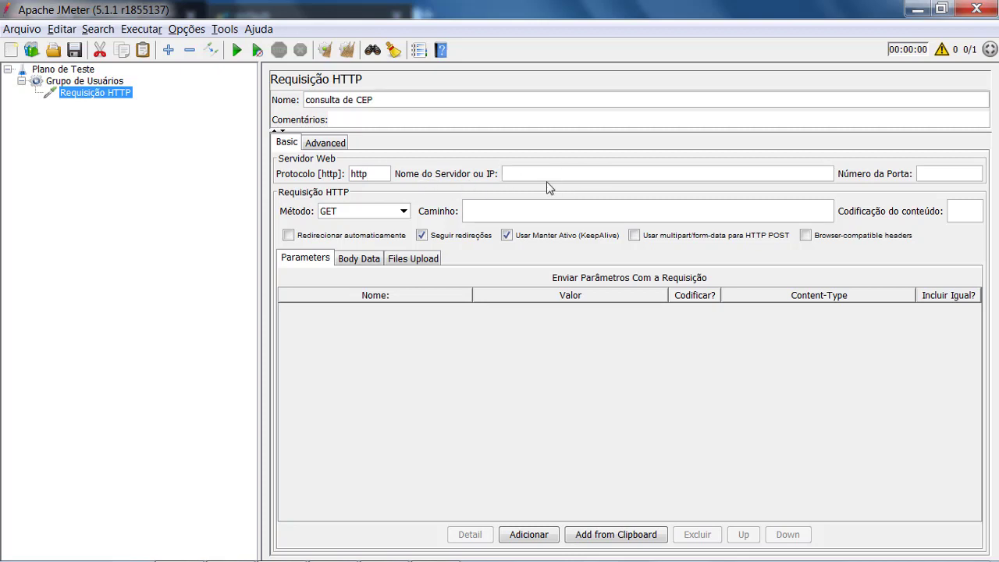
Copy the host part of the Busca CEP page's URL from Firefox into the server name of the JMeter request.
key("alt+Tab")
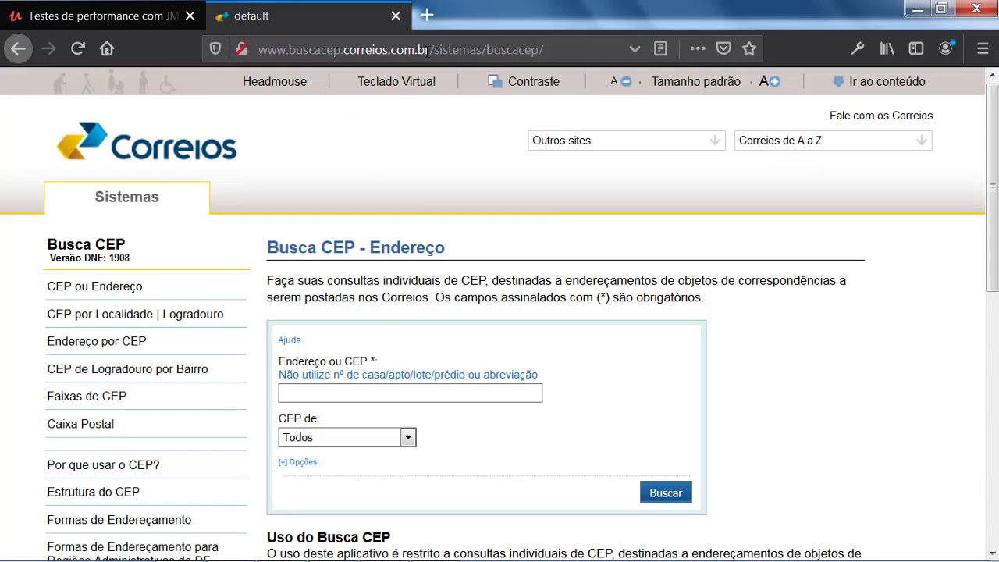
left_click(427, 52)
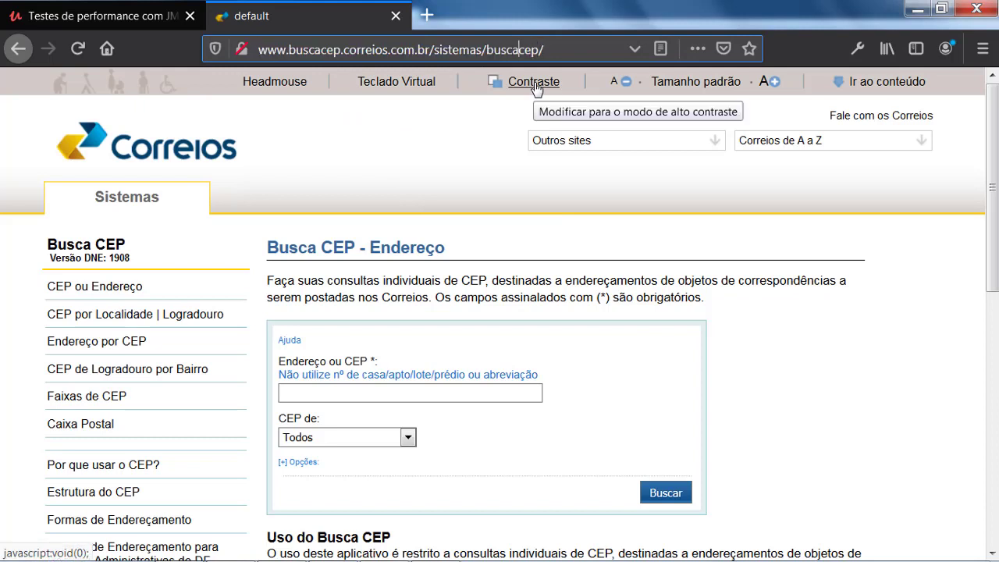
key("ctrl+shift+Left")
key("ctrl+shift+Left")
key("ctrl+shift+Left")
key("ctrl+shift+Left")
key("ctrl+shift+Left")
key("ctrl+c")
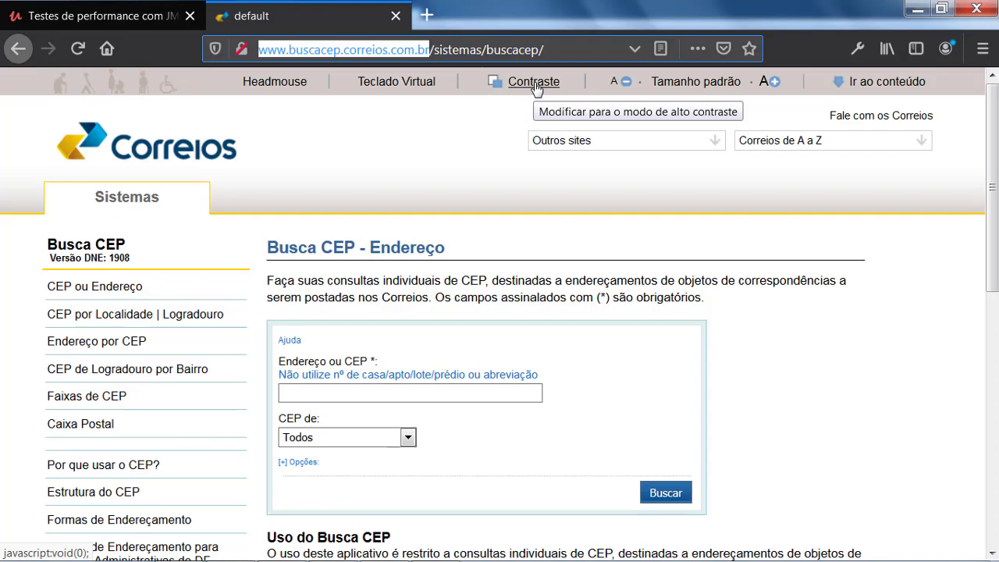
key("alt+Tab")
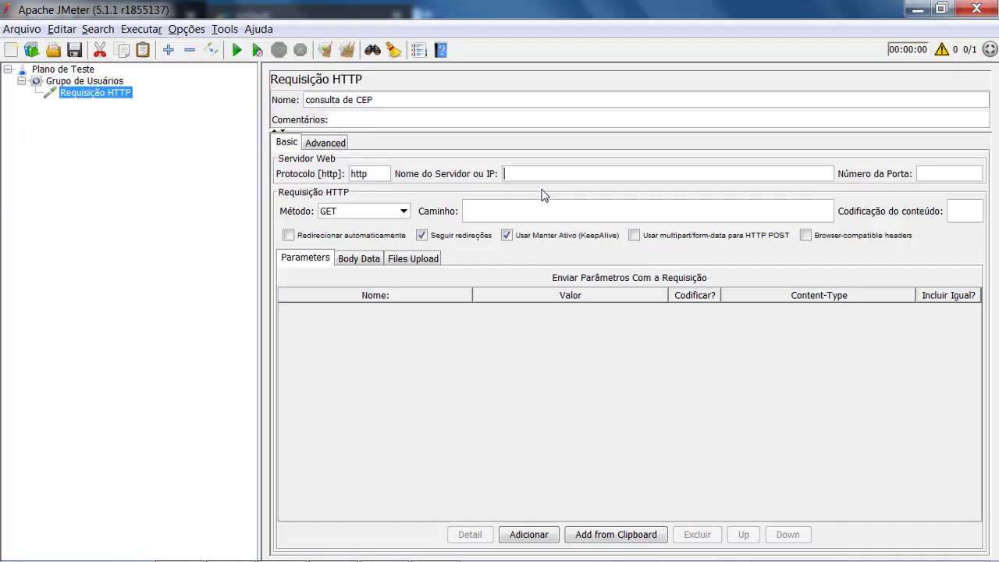
key("ctrl+v")
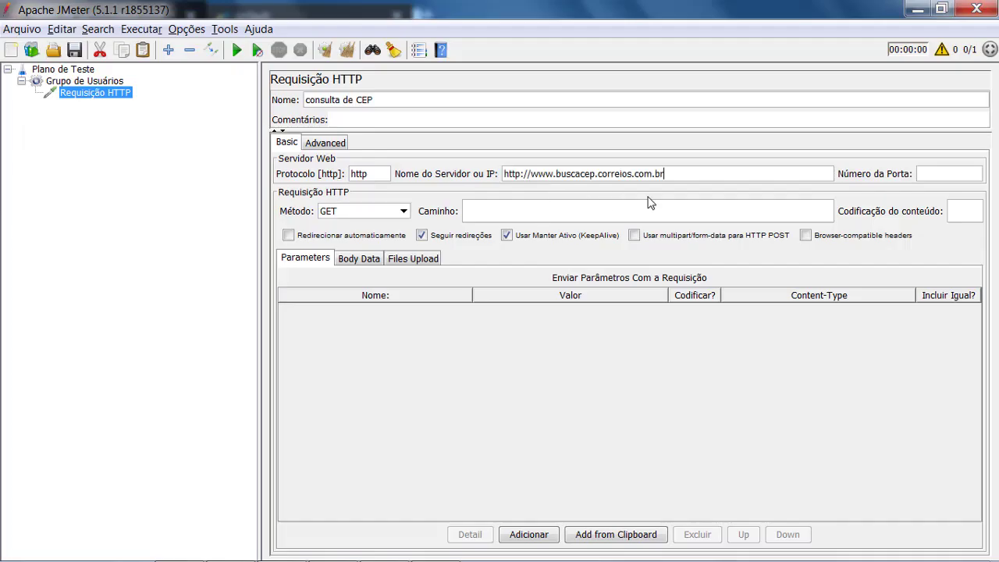
Copy the path /sistemas/buscacep/ from the page's URL in Firefox into the path of the JMeter request.
key("alt+Tab")
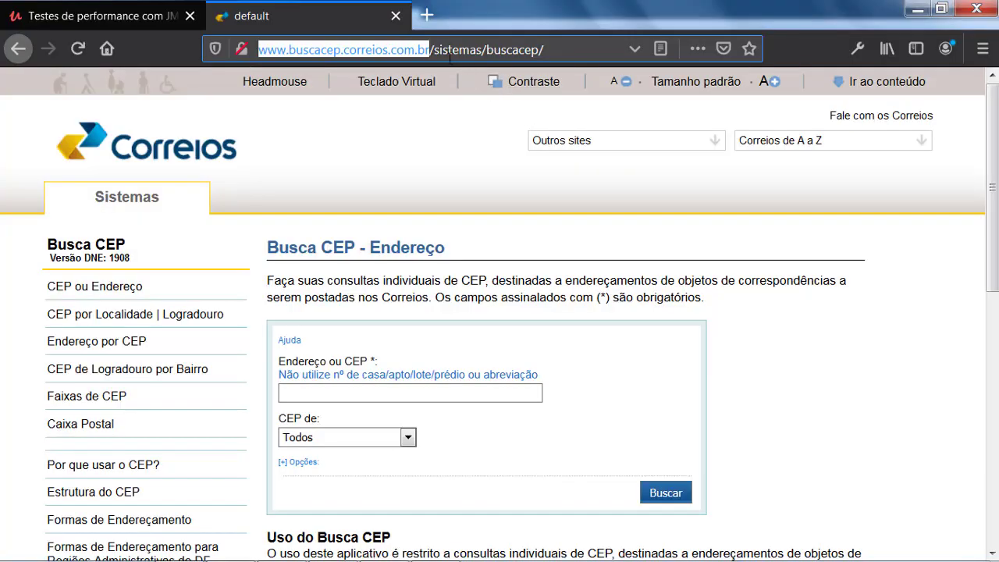
left_click(440, 50)
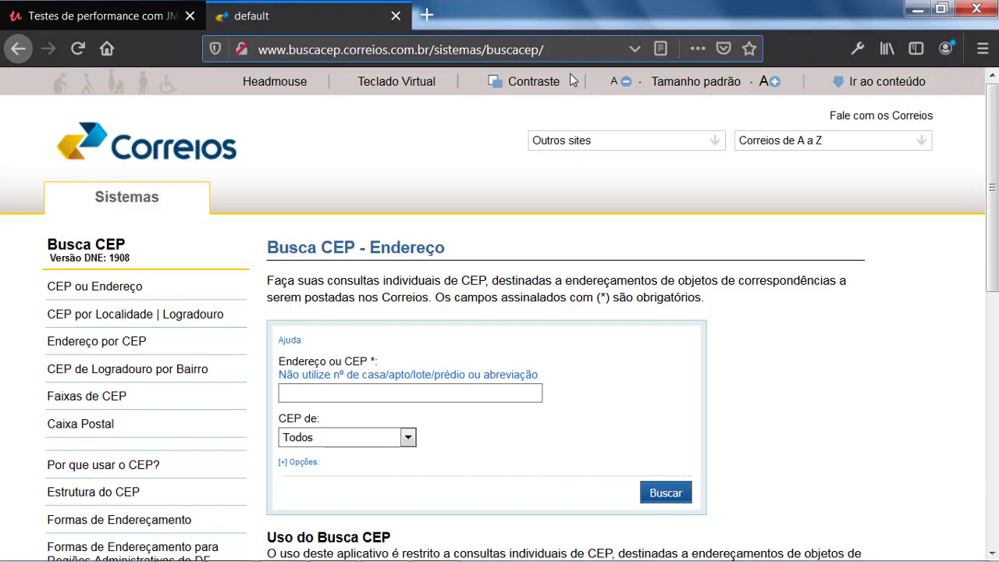
key("ctrl+shift+Right")
key("ctrl+shift+Right")
key("ctrl+c")
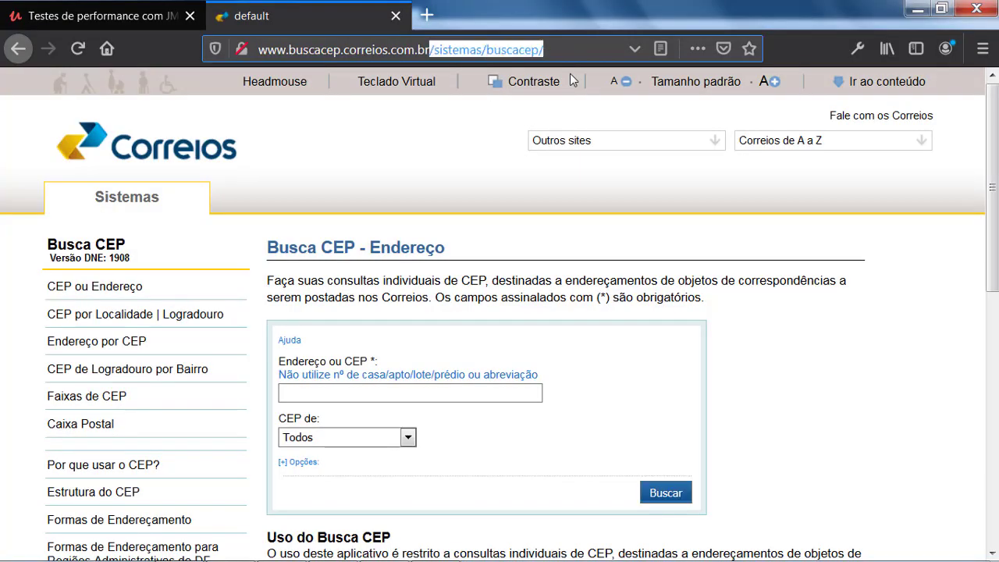
key("alt+Tab")
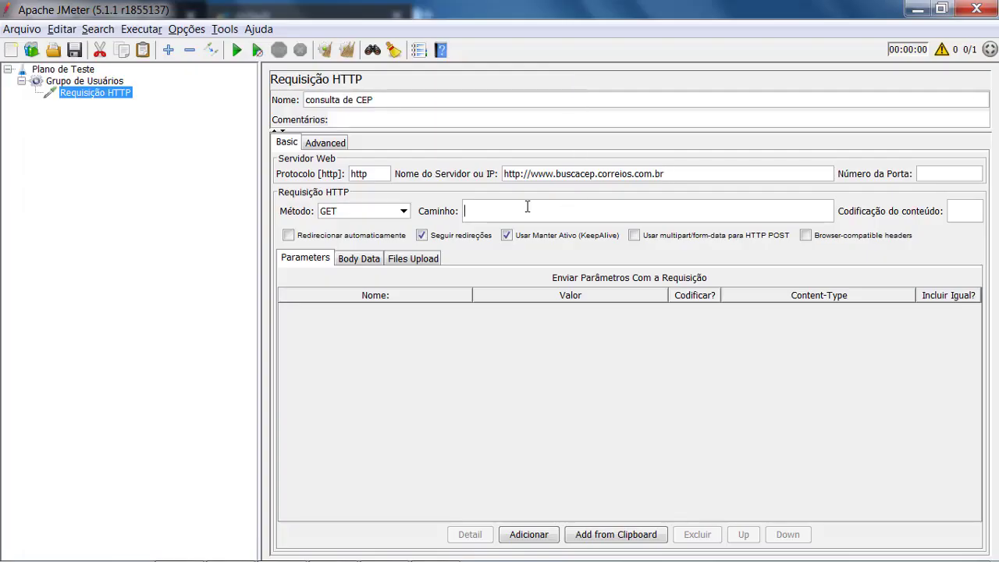
key("ctrl+v")
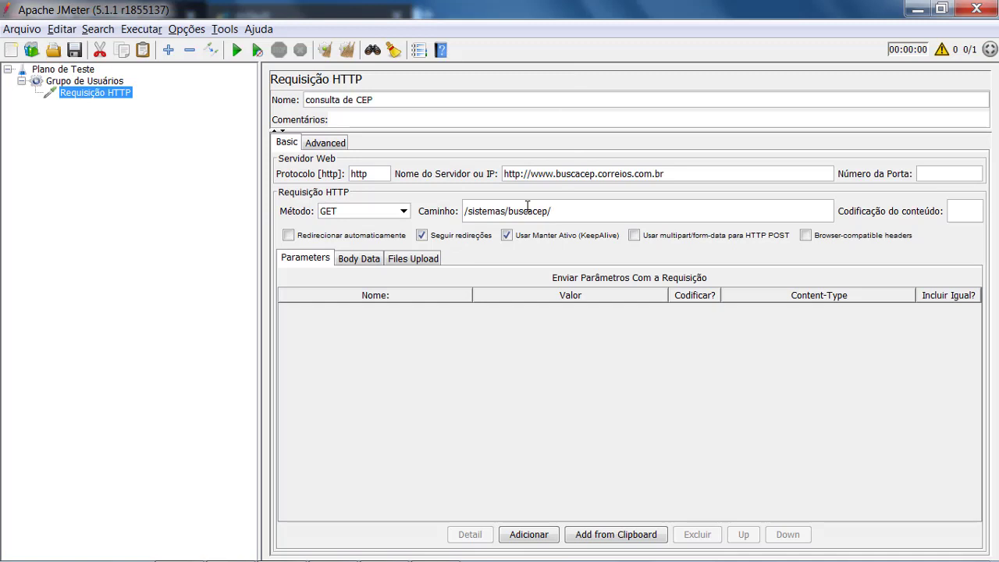
left_click(525, 173)
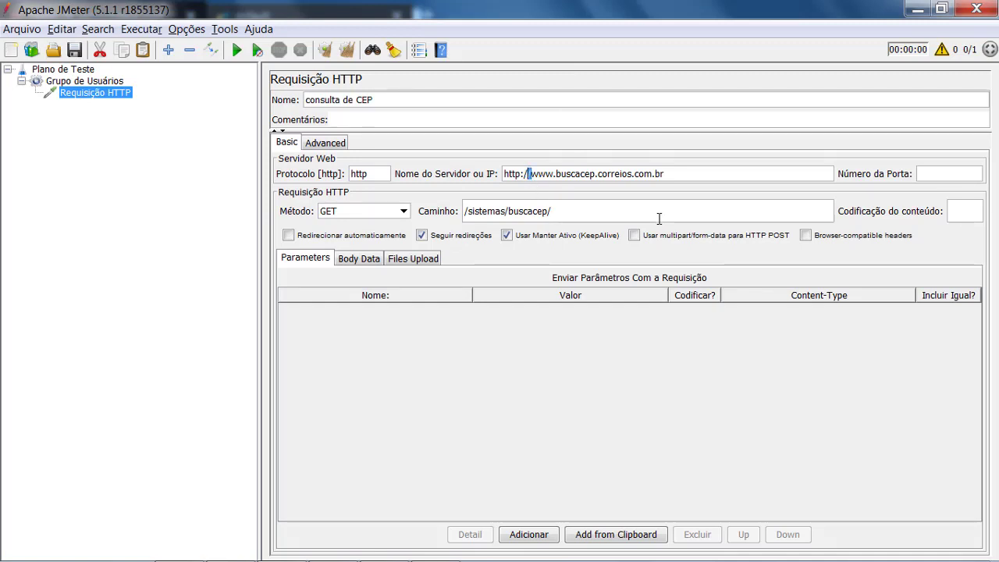
key("shift+Left")
key("shift+Left")
key("shift+Home")
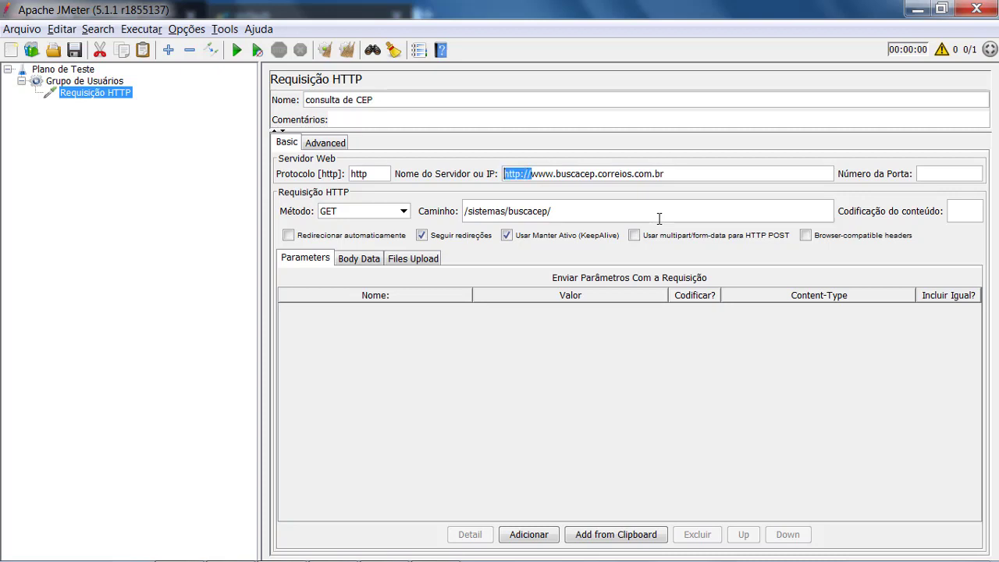
key("BackSpace")
left_click(930, 172)
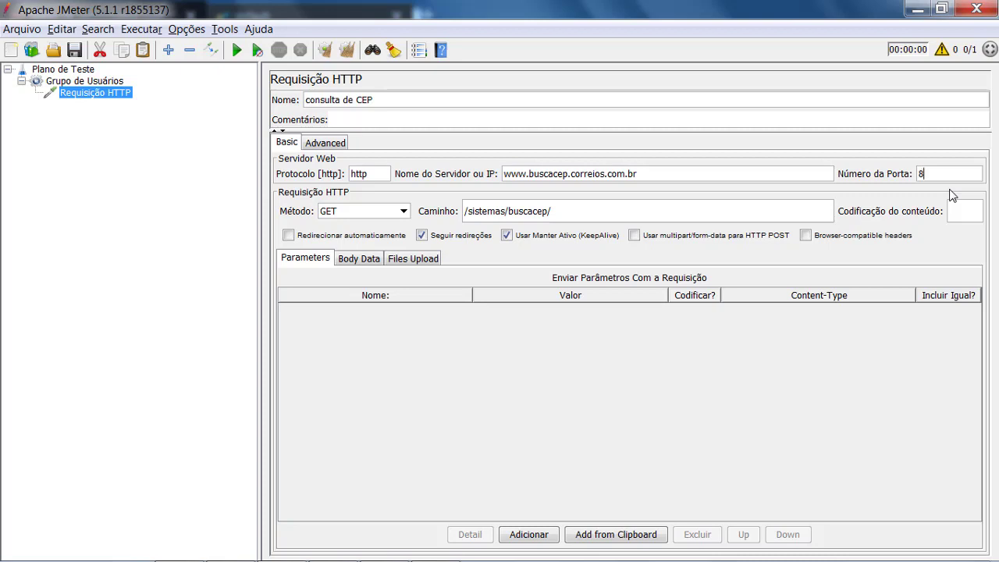
type("0")
Review the Grupo de Usuários settings alongside the name and server details of the consulta de CEP request.
left_click(87, 82)
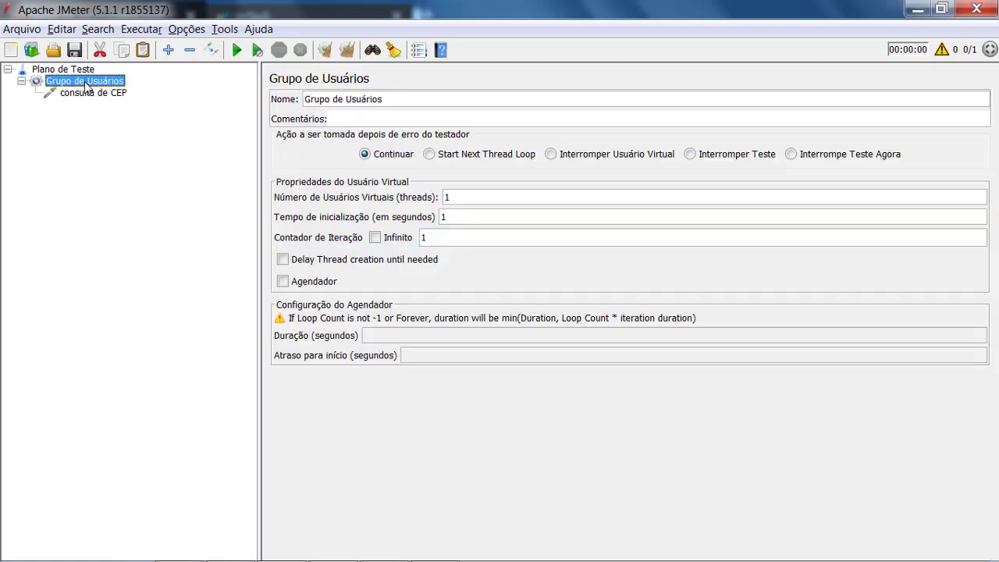
left_click(94, 93)
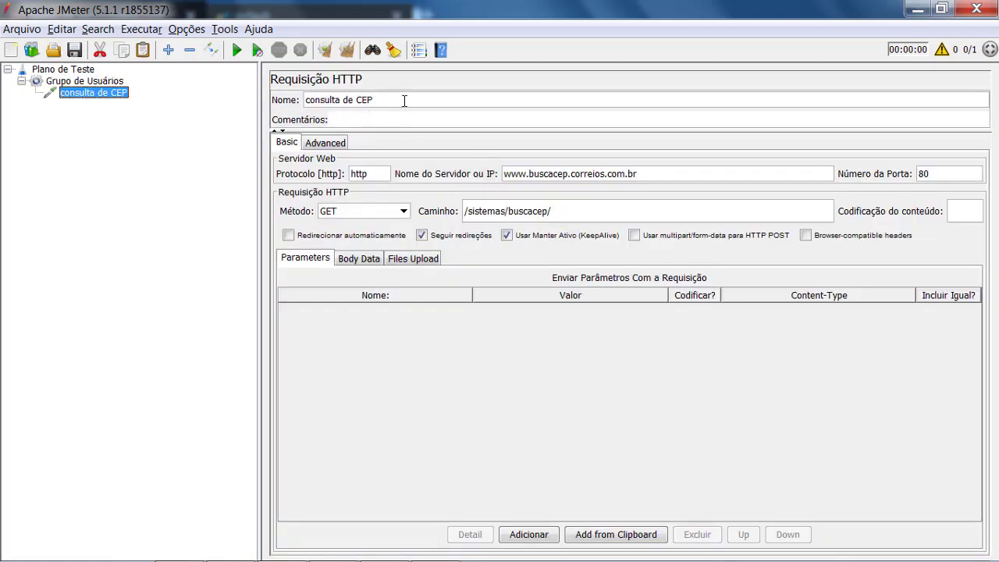
left_click(80, 81)
left_click(84, 92)
left_click(413, 99)
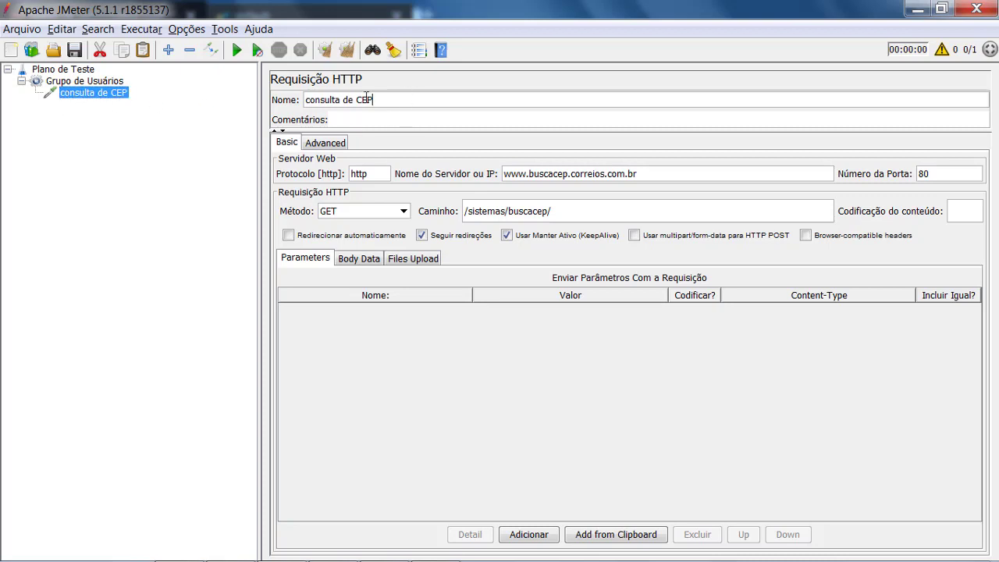
left_click(112, 82)
left_click(101, 92)
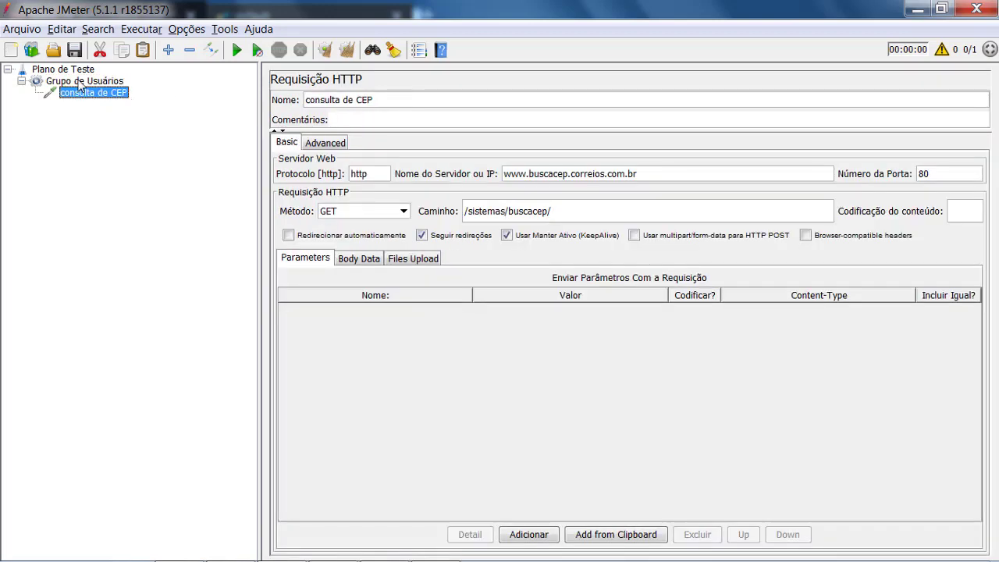
left_click(94, 82)
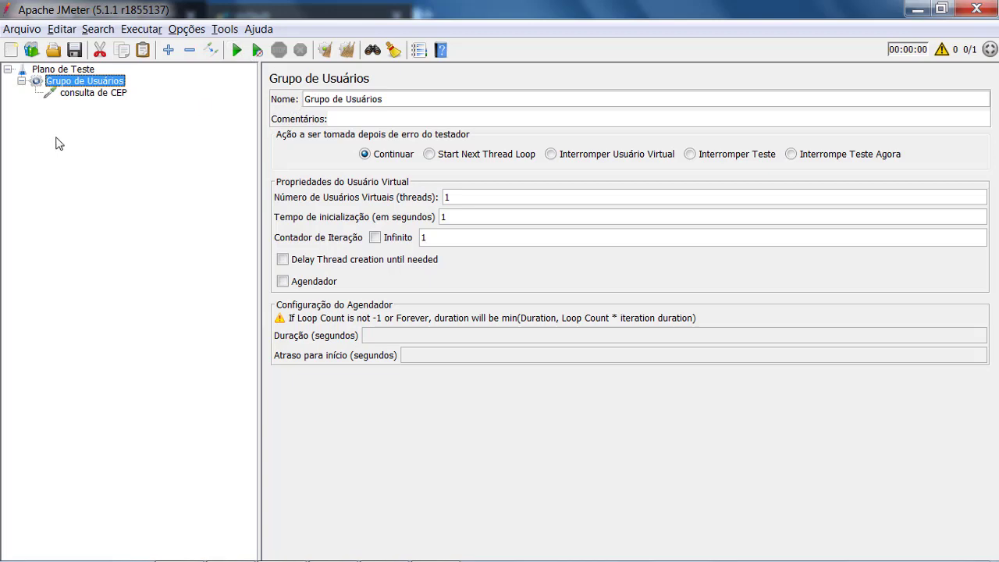
left_click(93, 92)
left_click(91, 82)
Add a Ver Árvore de Resultados listener to the Plano de Teste.
left_click(61, 70)
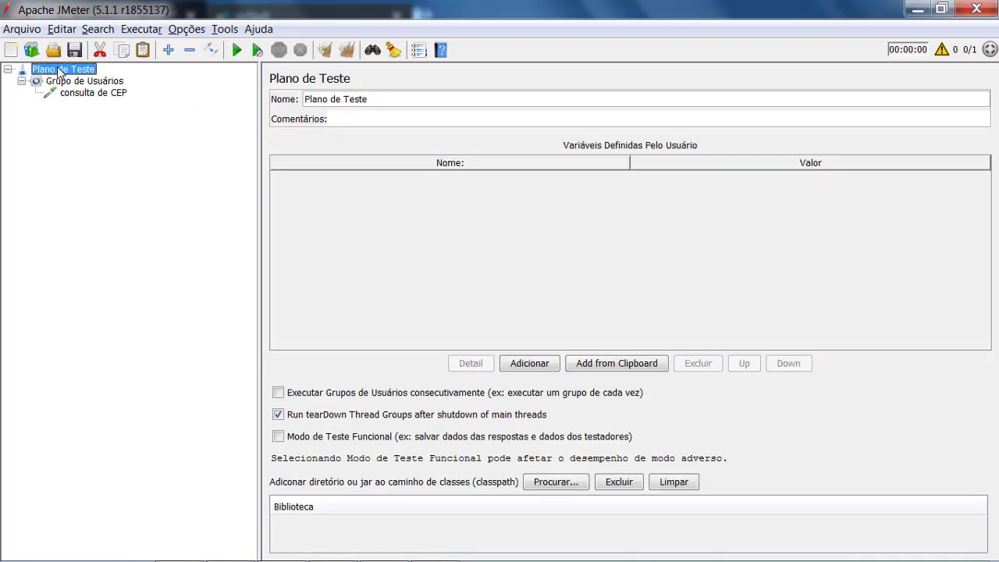
right_click(75, 70)
mouse_move(139, 76)
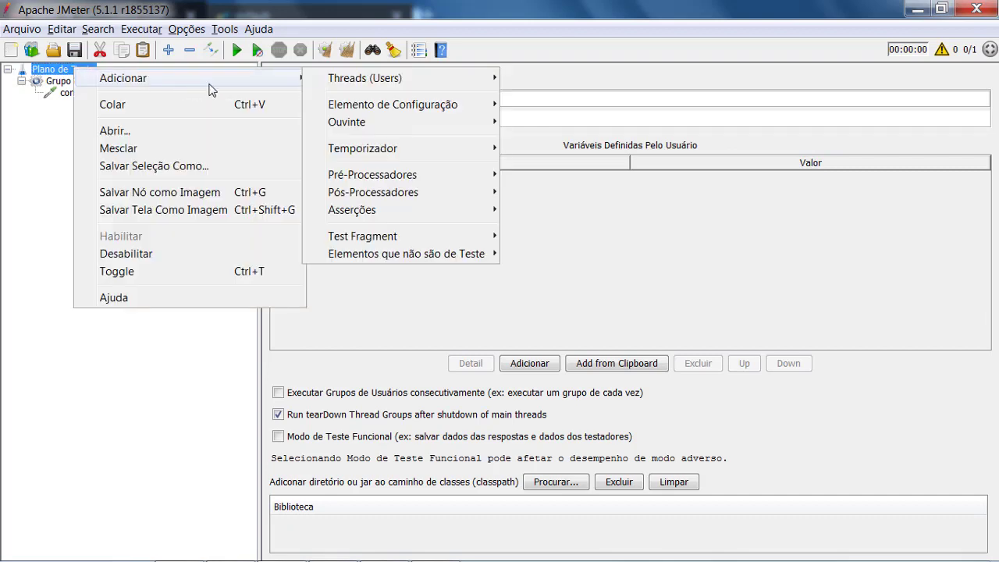
mouse_move(382, 123)
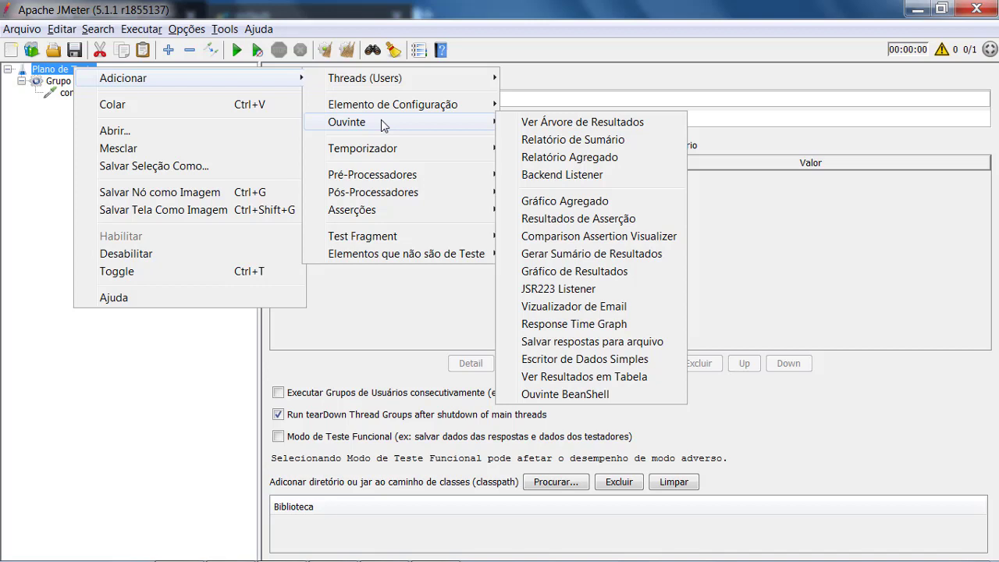
left_click(572, 124)
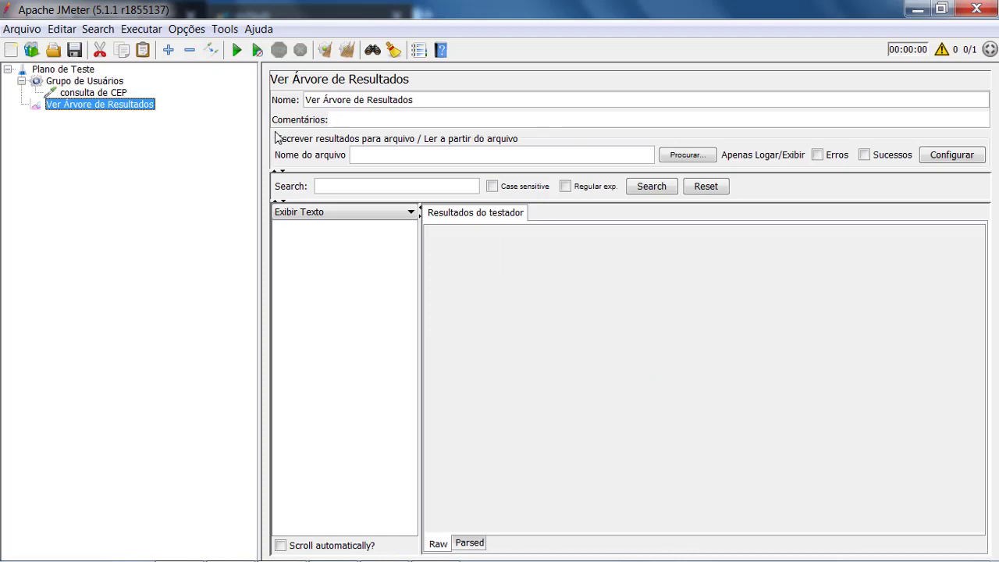
Widen the results list area of Ver Árvore de Resultados and check the listener against the consulta de CEP request.
left_click(102, 81)
left_click(99, 104)
left_click_drag(420, 316, 553, 316)
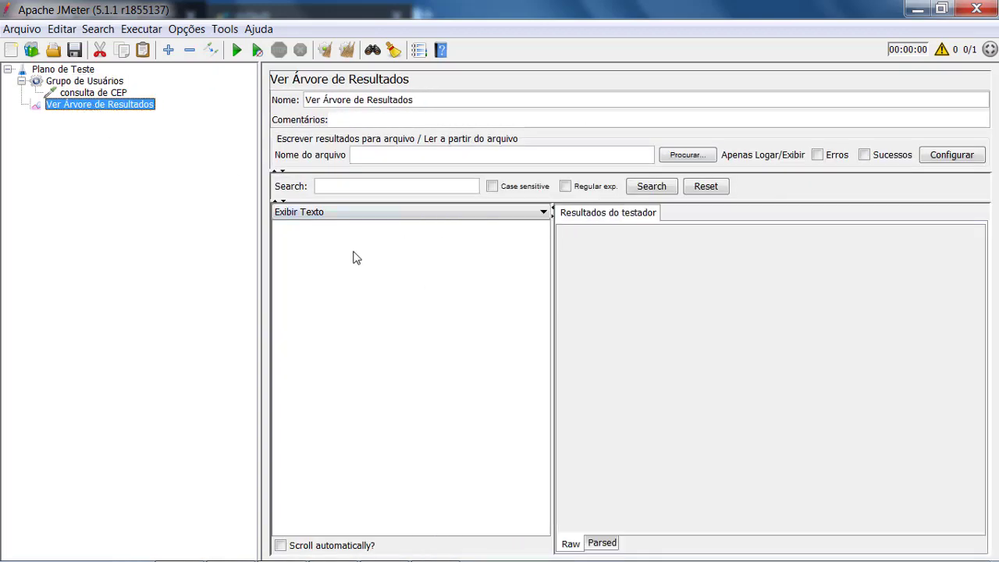
left_click(100, 95)
left_click(105, 106)
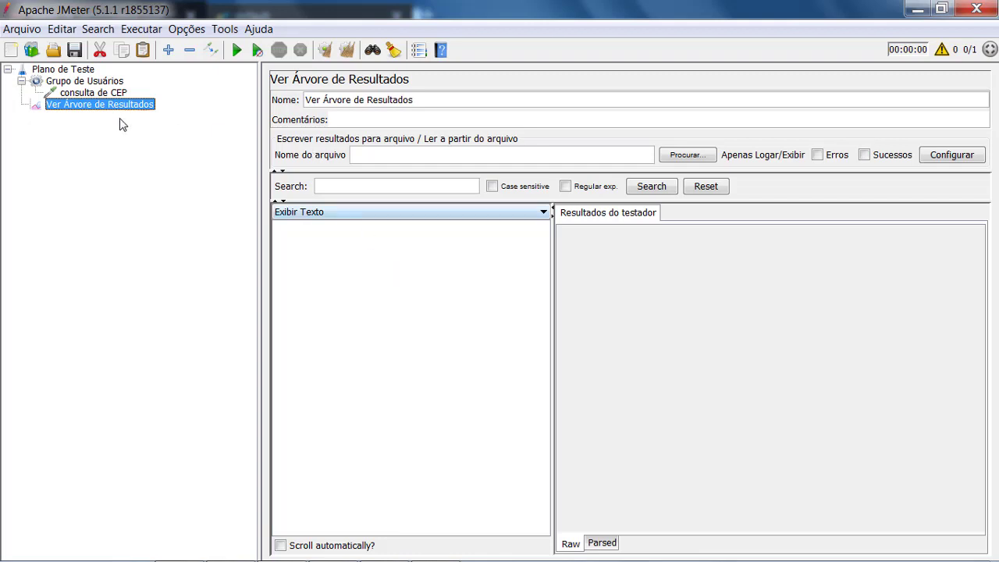
left_click(109, 93)
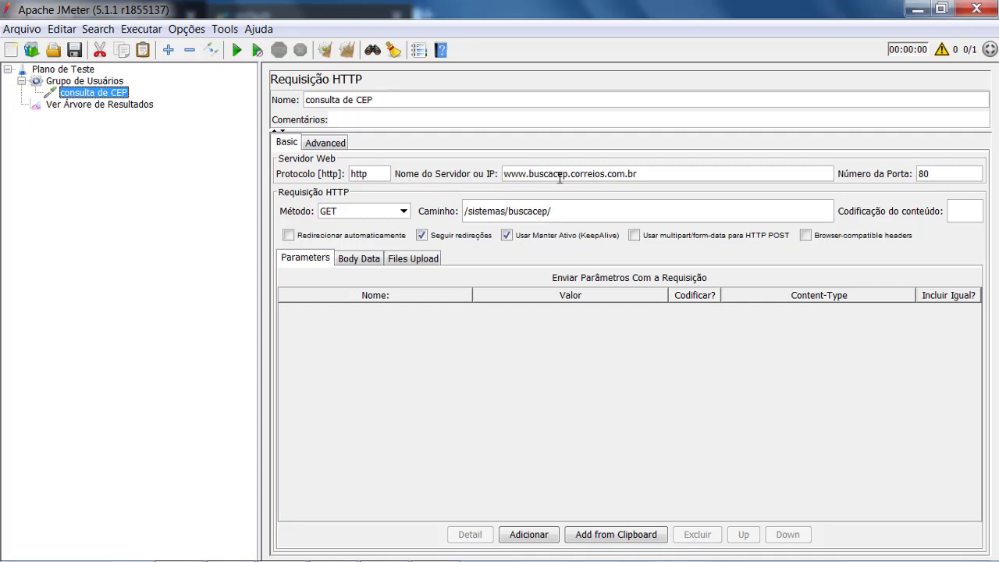
left_click(530, 172)
type("http:")
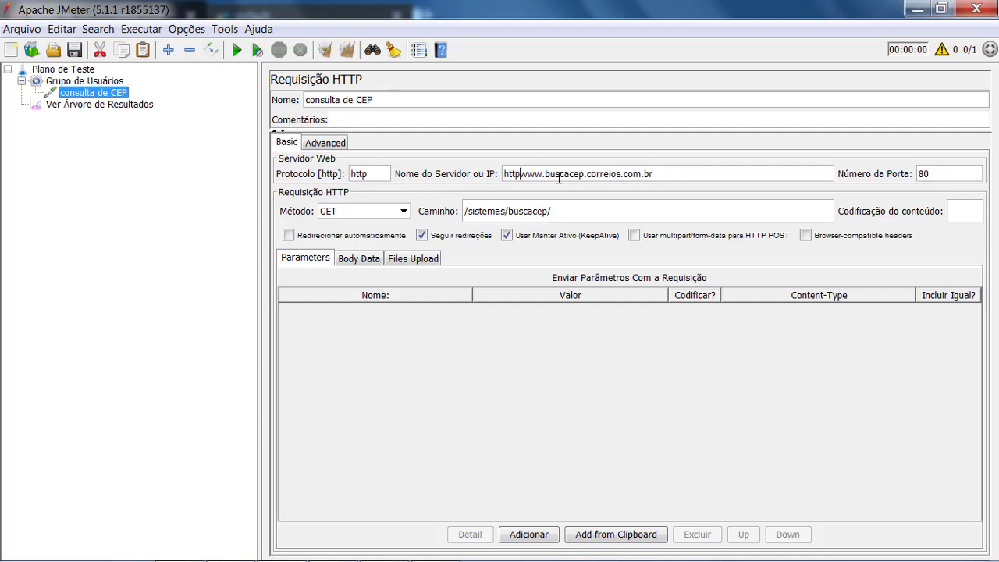
type("00")
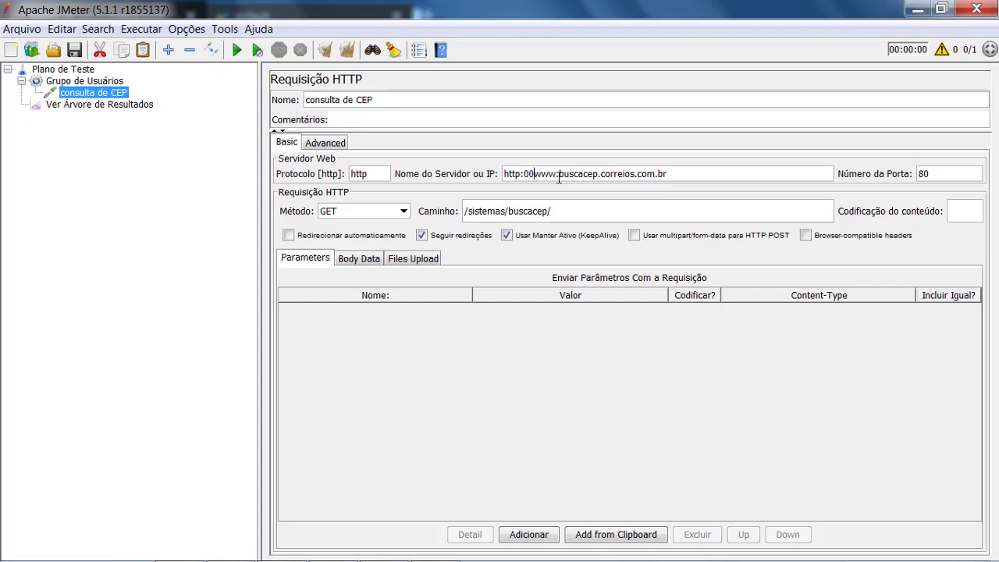
key("BackSpace")
key("BackSpace")
type("//")
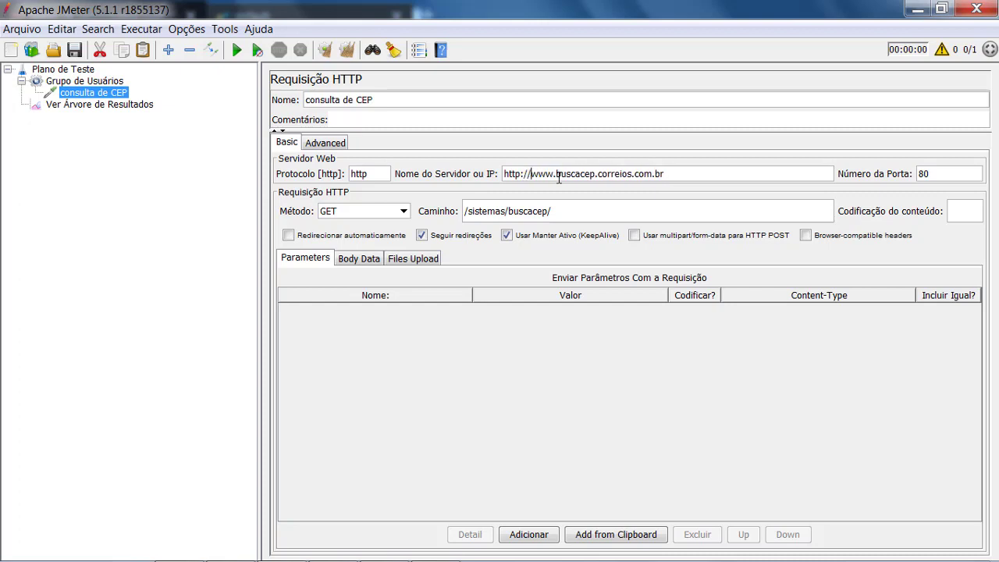
key("BackSpace")
key("BackSpace")
key("BackSpace")
key("BackSpace")
key("BackSpace")
key("BackSpace")
key("BackSpace")
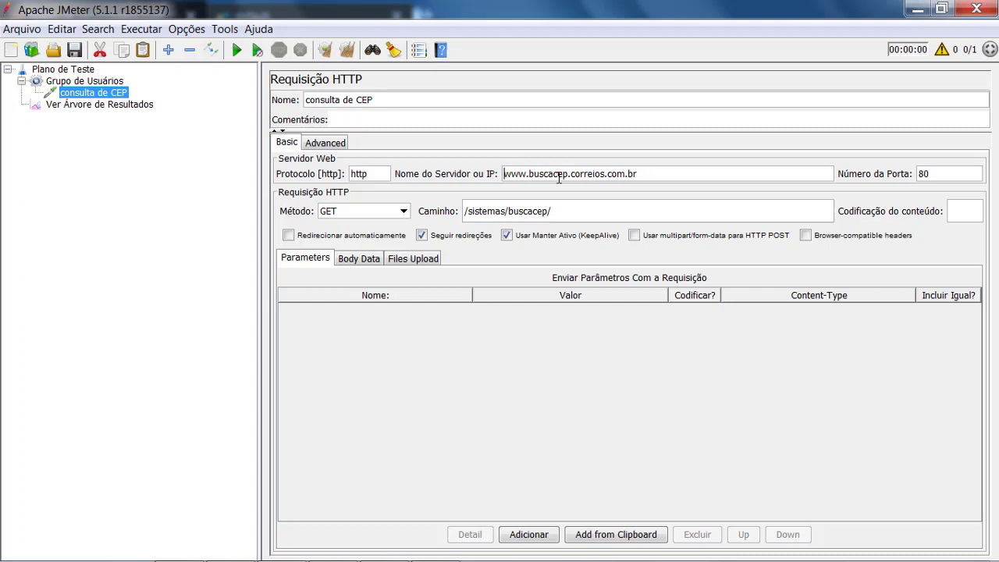
Start the test with Ver Árvore de Resultados open and agree to save the test plan first.
left_click(104, 105)
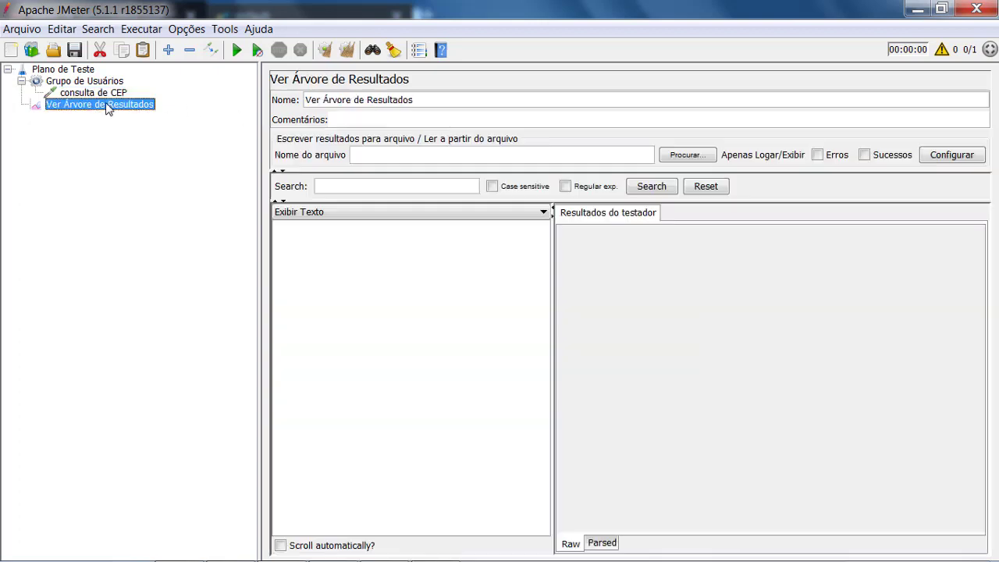
left_click(111, 93)
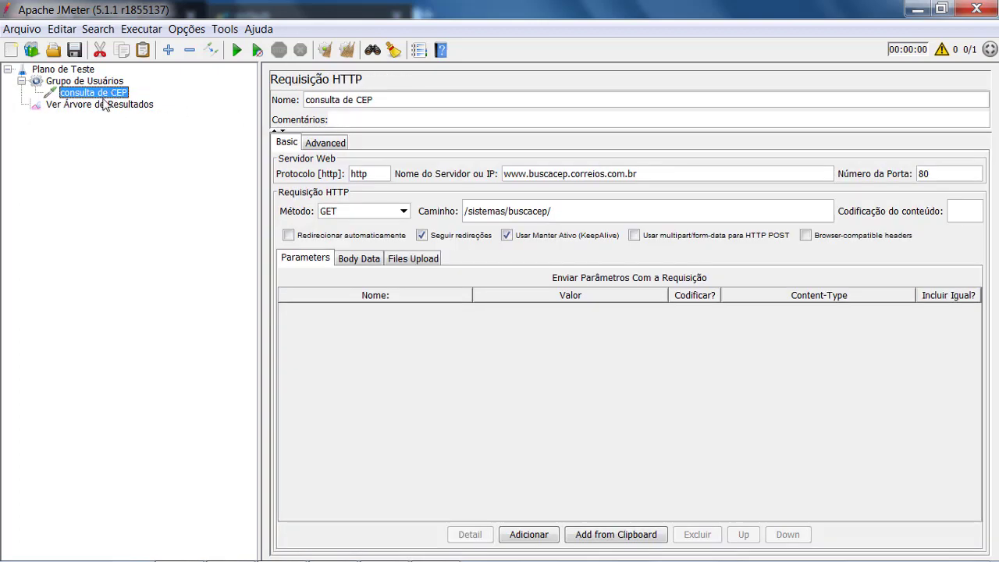
left_click(95, 106)
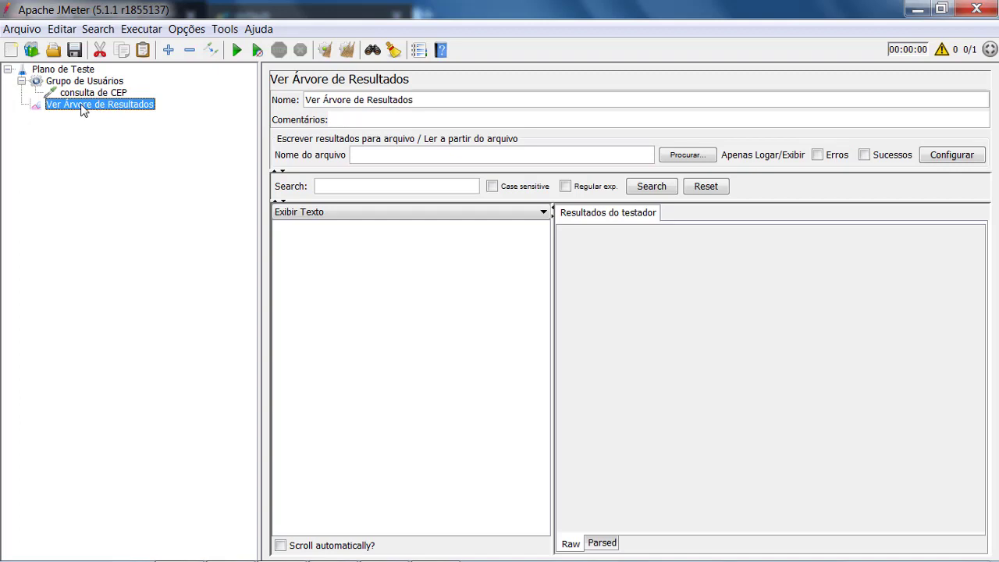
left_click(238, 51)
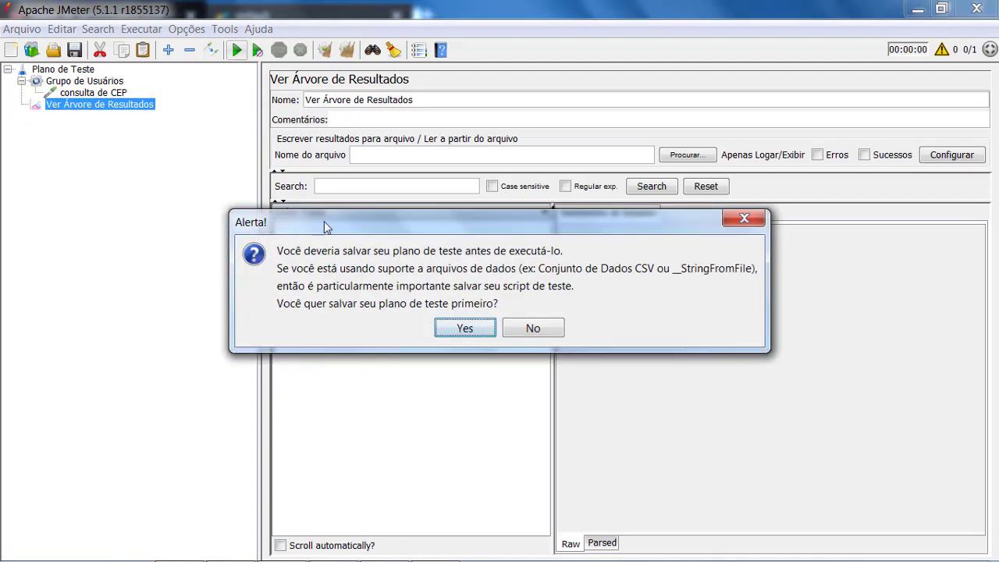
left_click(476, 329)
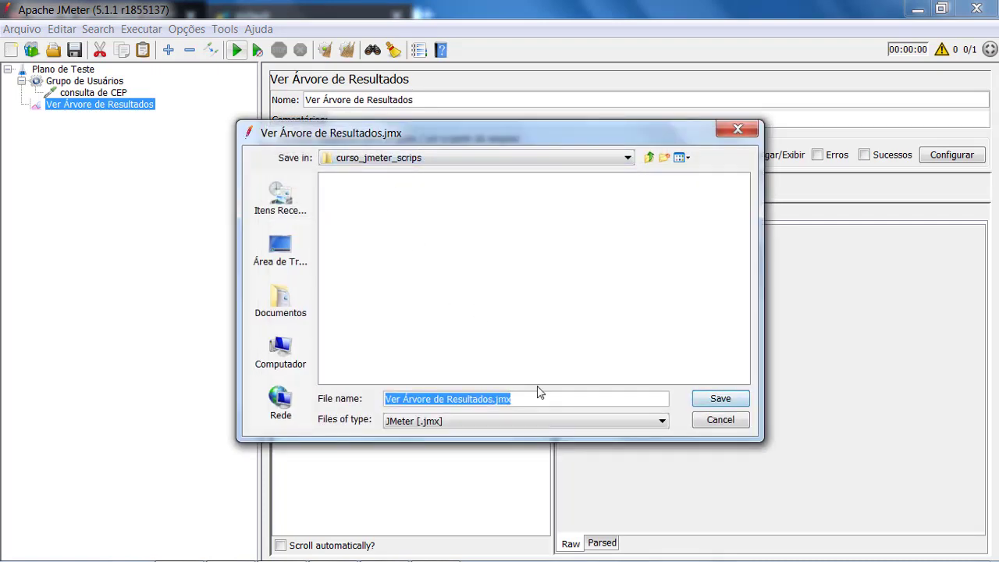
Save the test plan as consulta_de_cep.jmx in the curso_jmeter_scrips folder.
key("Left")
key("Left")
key("Left")
key("Left")
key("ctrl+shift+Left")
key("ctrl+shift+Left")
key("ctrl+shift+Left")
key("ctrl+shift+Left")
type("consulta_de")
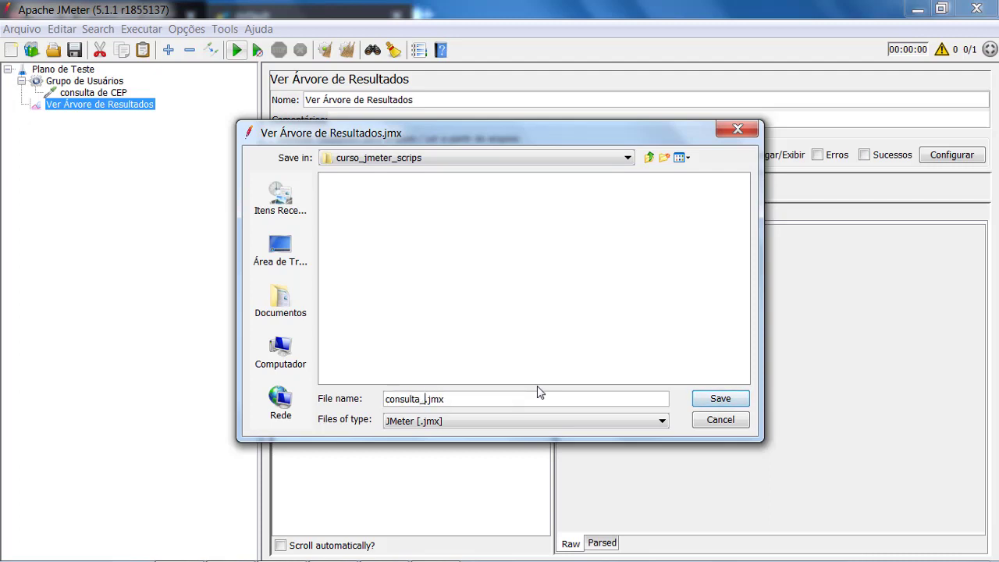
type("_cep")
left_click(718, 399)
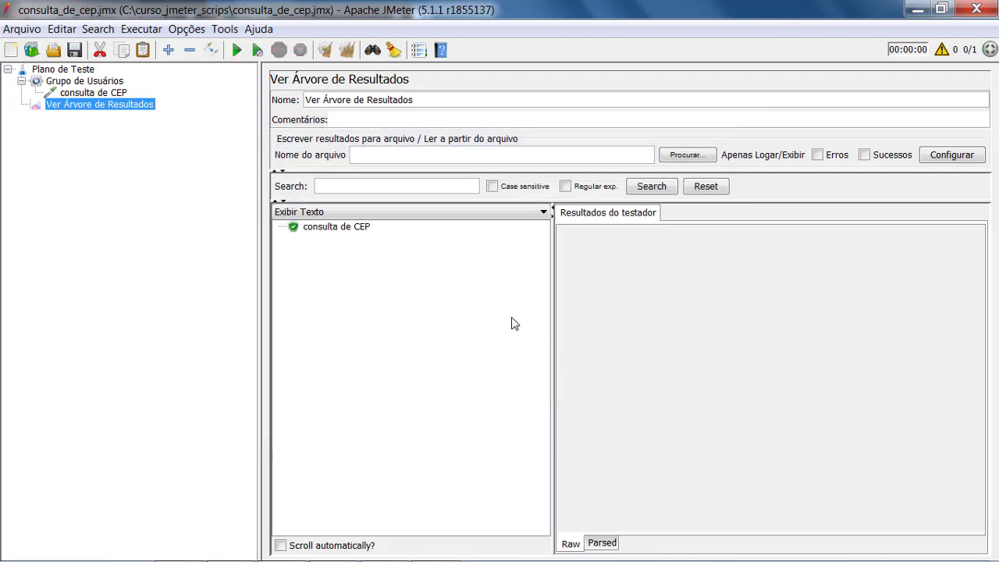
Examine the tester results, request and response data of the consulta de CEP sample, widening the results list.
left_click(298, 228)
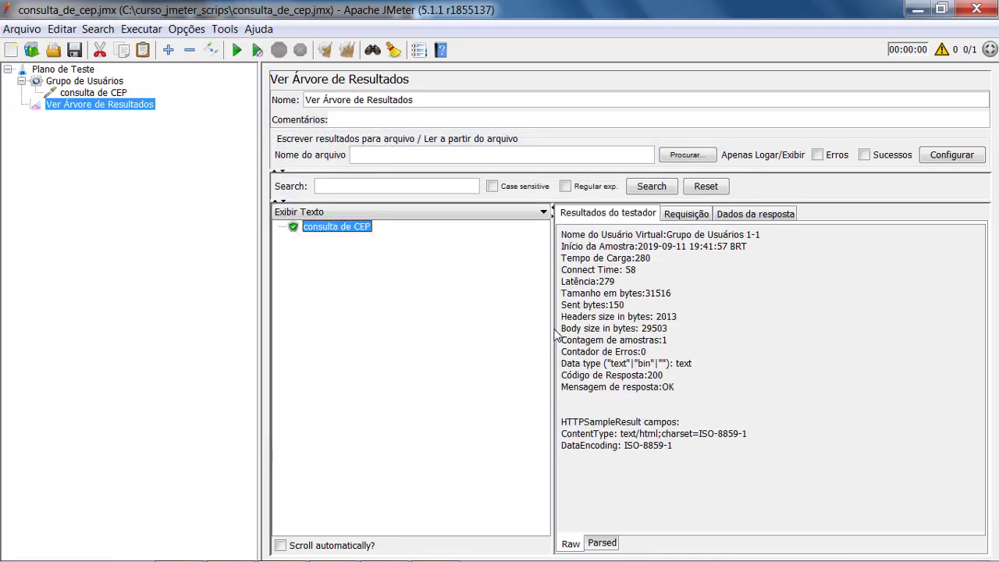
left_click_drag(552, 332, 587, 331)
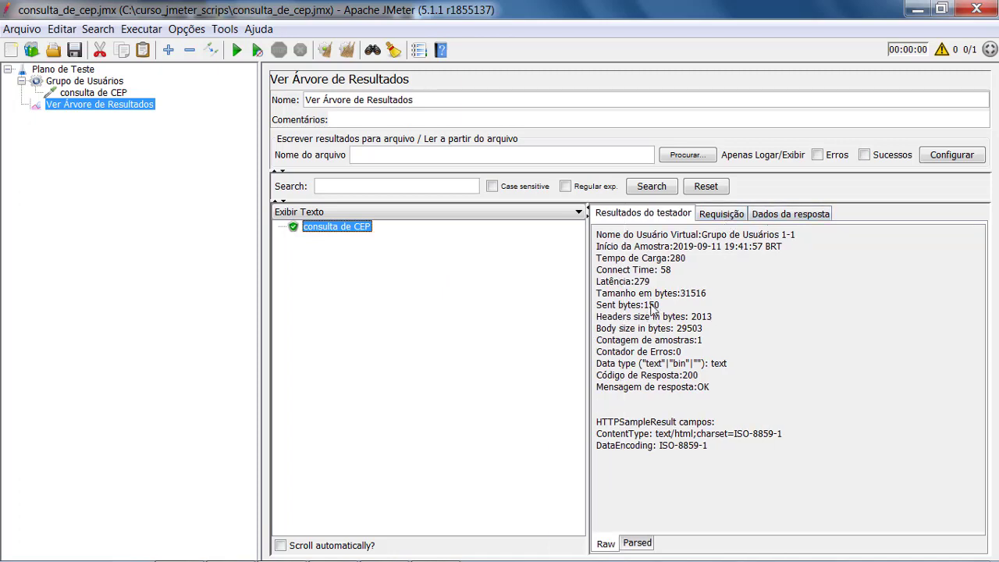
left_click(715, 219)
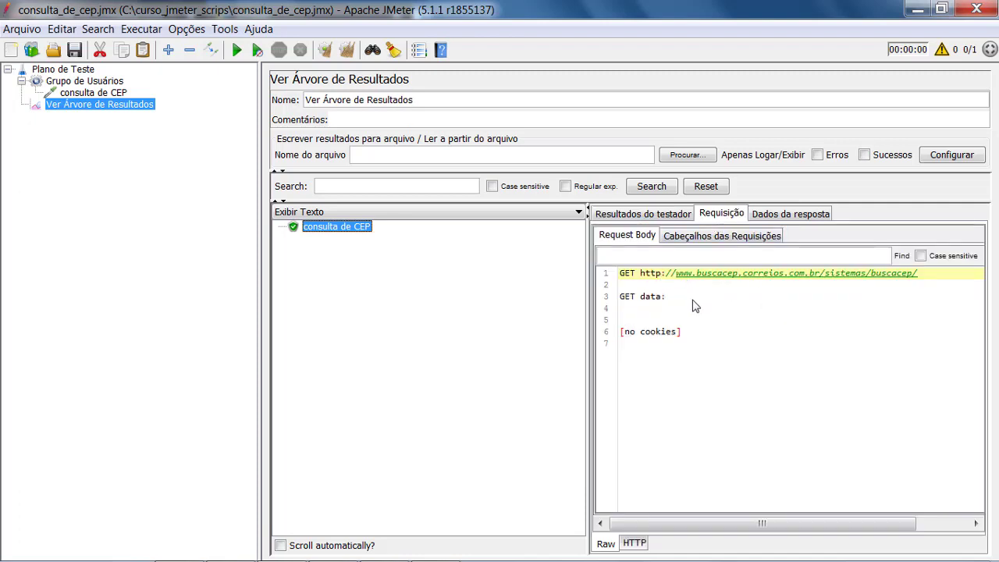
left_click(779, 215)
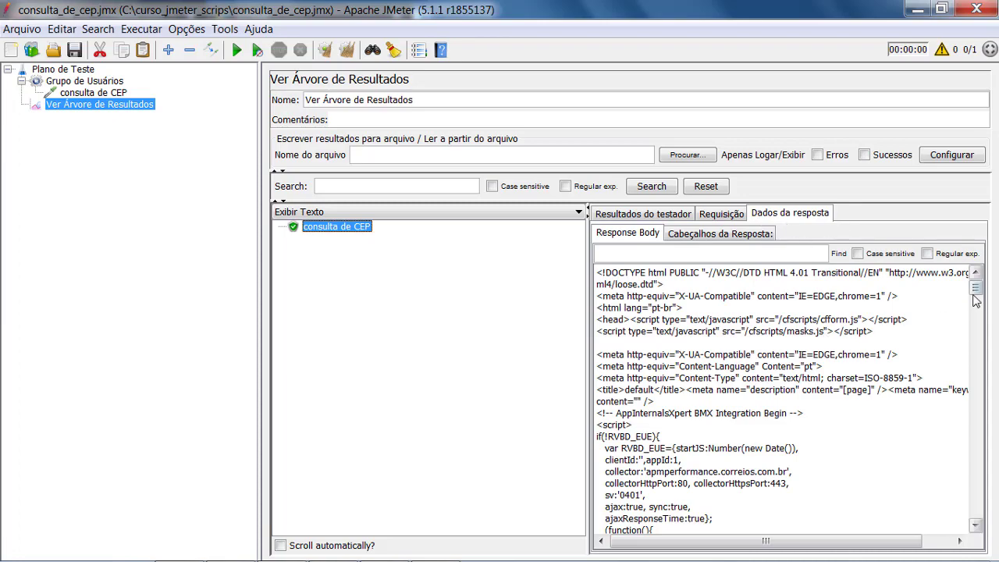
mouse_move(975, 295)
left_mouse_down()
mouse_move(993, 516)
mouse_move(980, 287)
left_mouse_up()
left_click(89, 95)
left_click(90, 103)
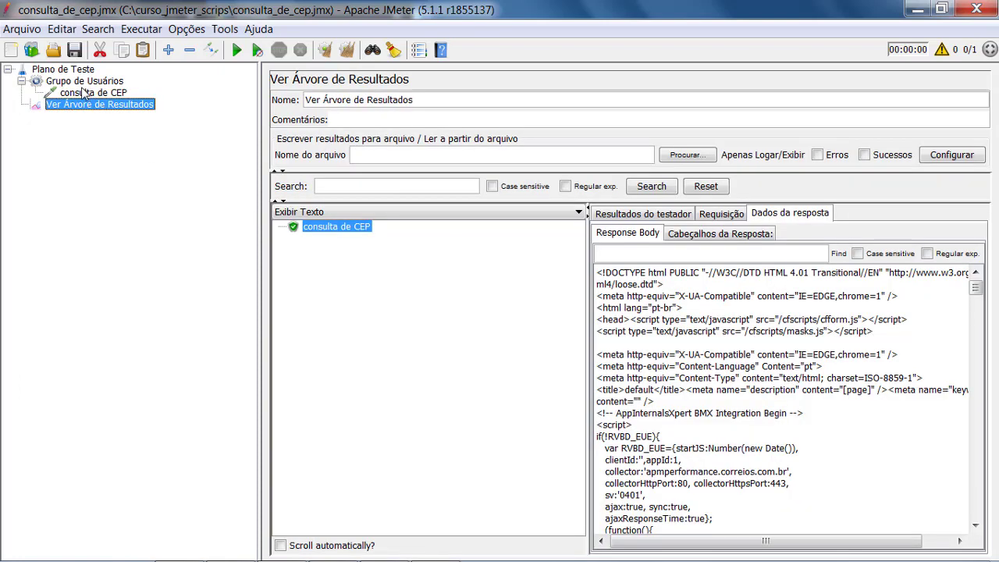
left_click(86, 93)
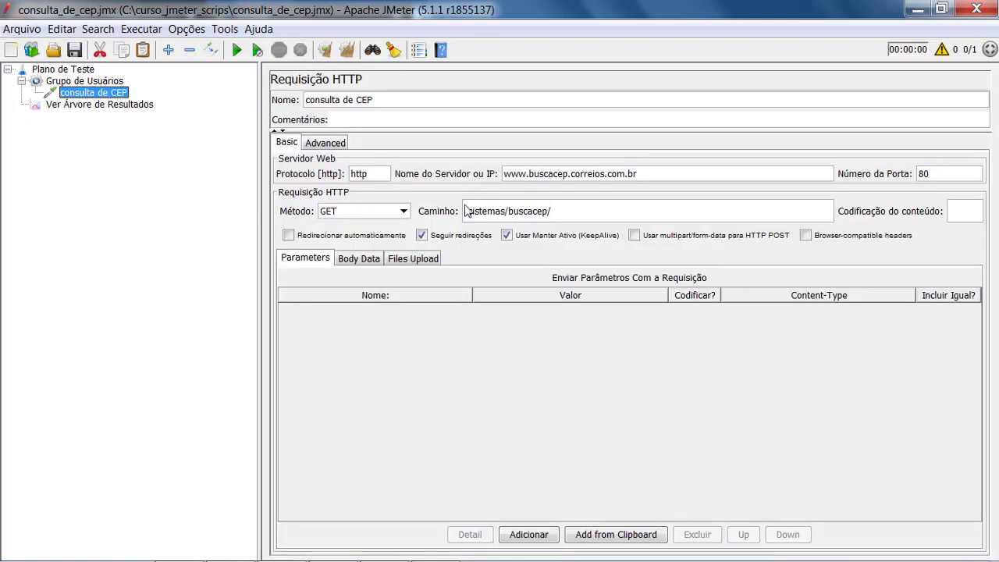
left_click(527, 173)
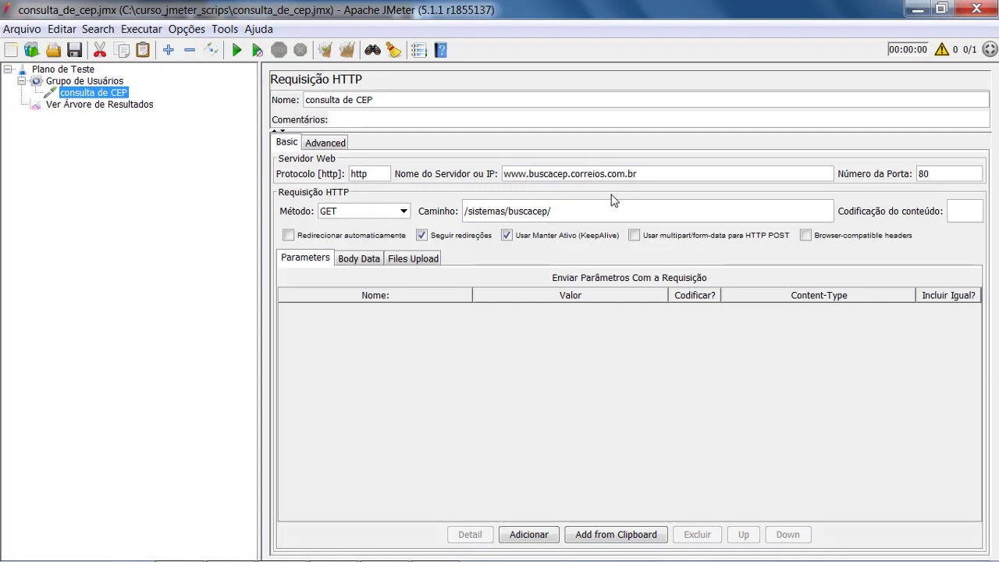
left_click(657, 173)
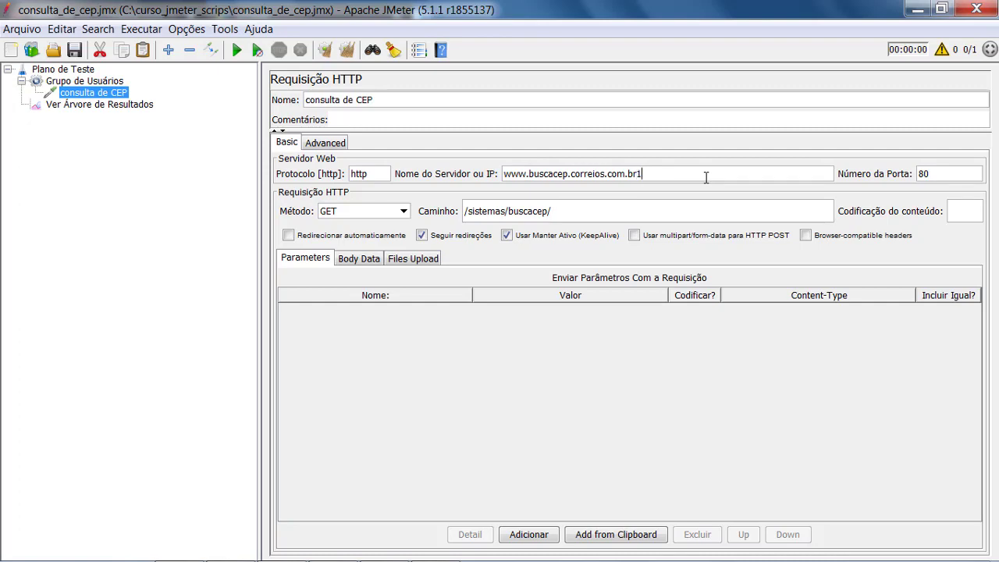
Clear all previous results in Ver Árvore de Resultados, run the test again and open the new consulta de CEP sample.
left_click(103, 106)
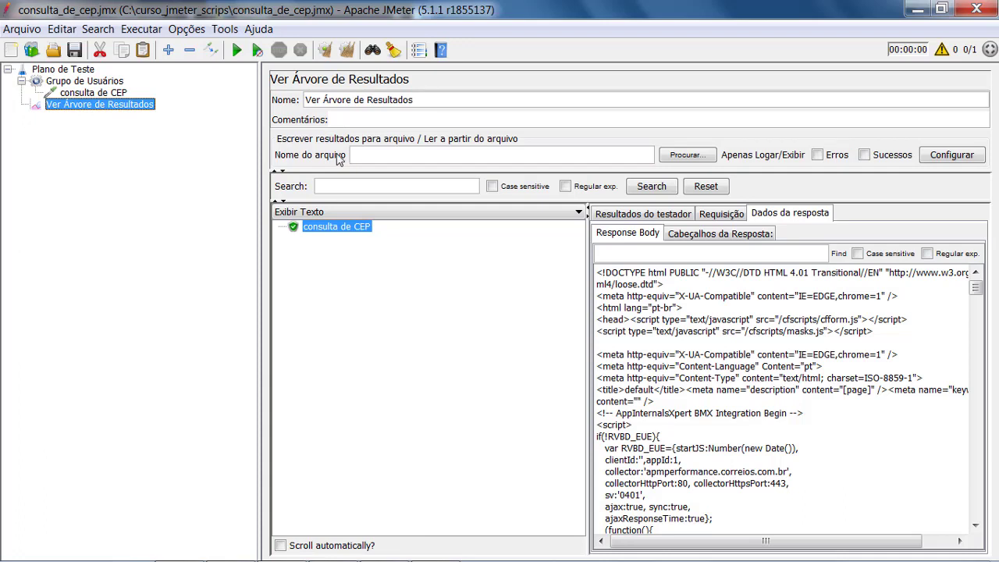
left_click_drag(589, 346, 621, 346)
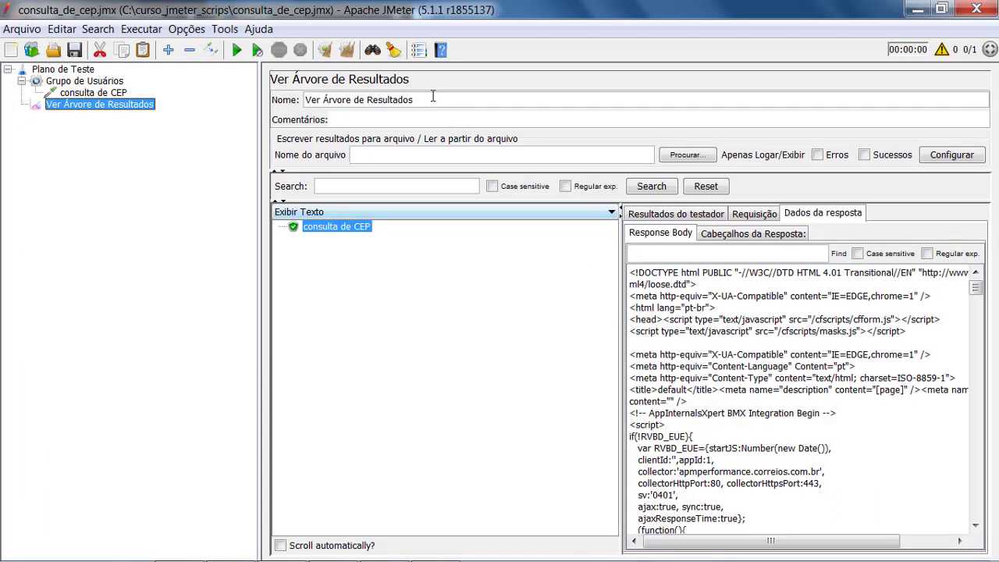
left_click(345, 54)
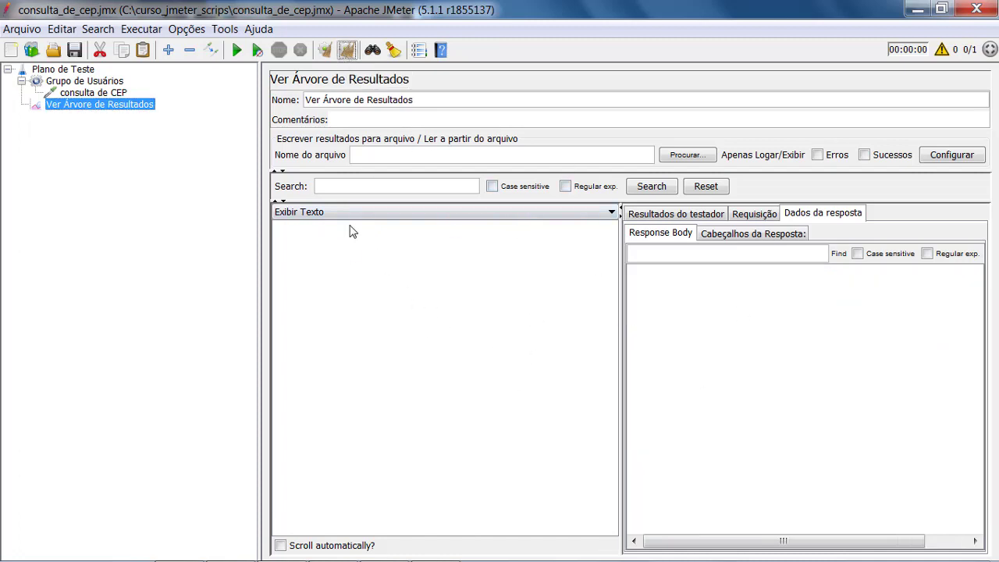
left_click(236, 51)
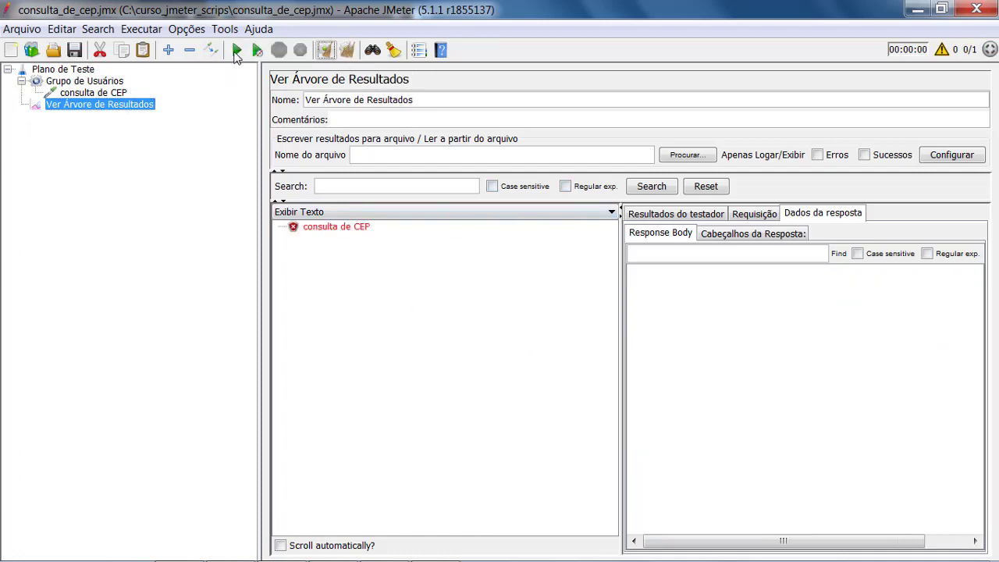
left_click(314, 232)
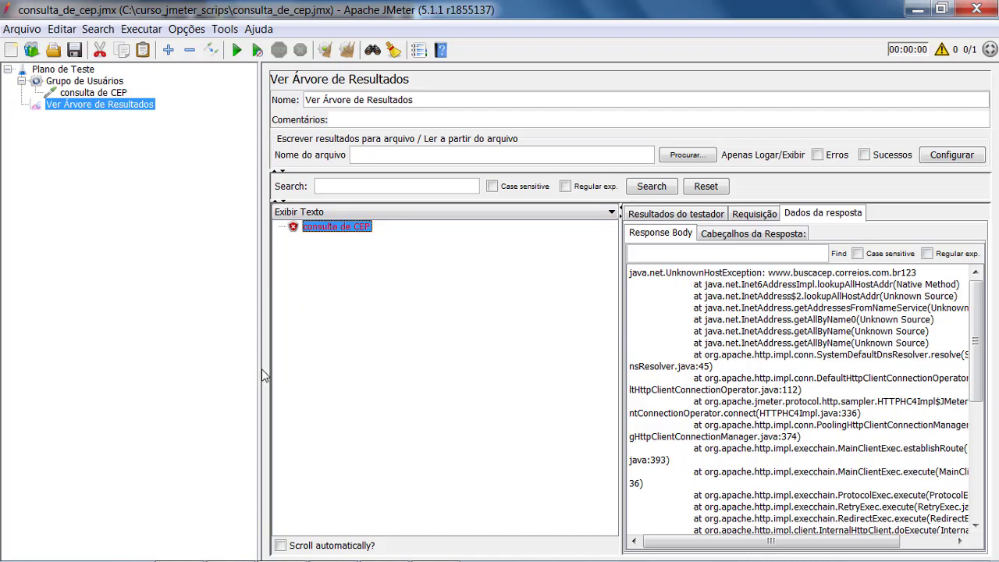
Widen the listener area and examine the response code and response message in the tester results of the failed sample.
left_click_drag(262, 372, 213, 372)
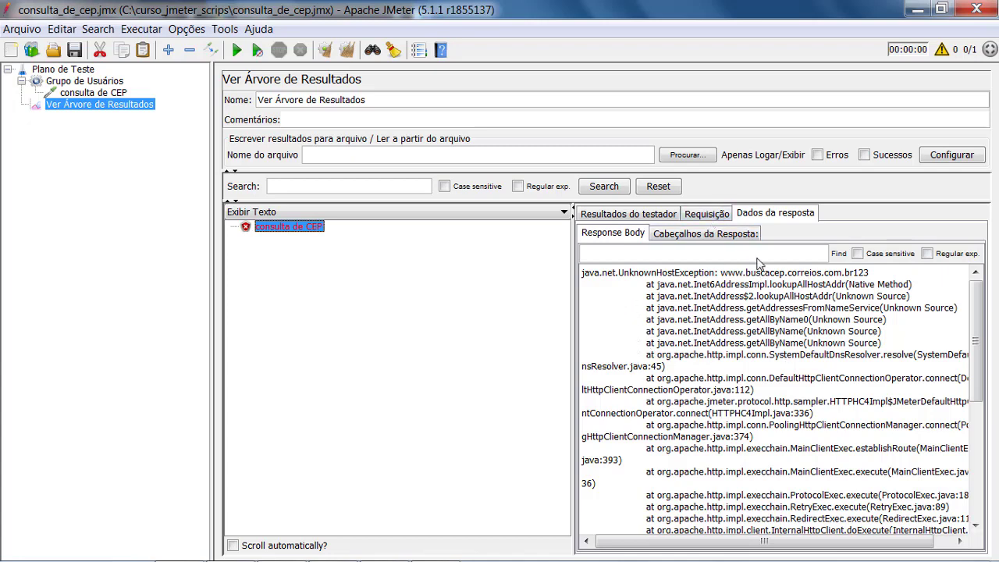
left_click(625, 216)
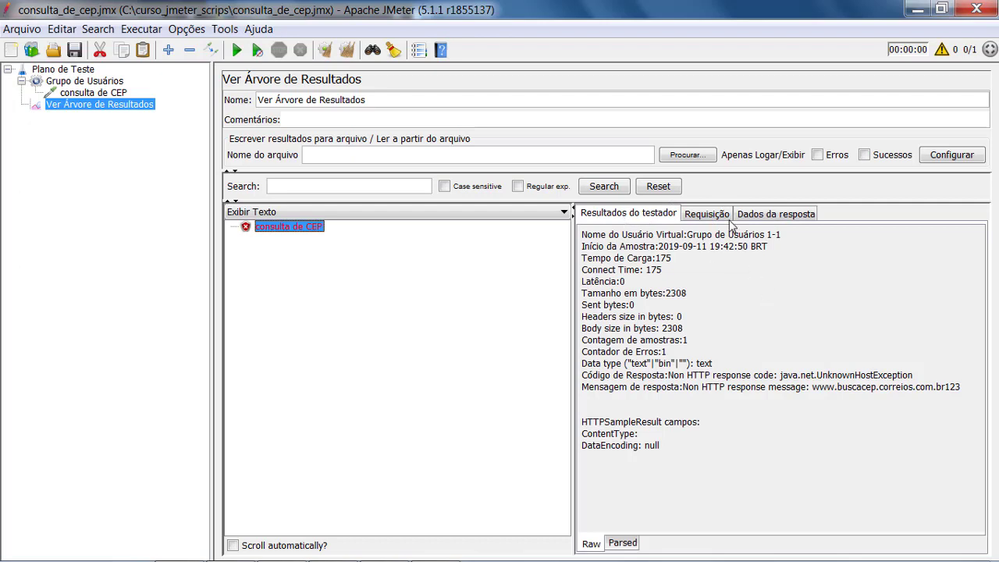
left_click_drag(693, 354, 748, 377)
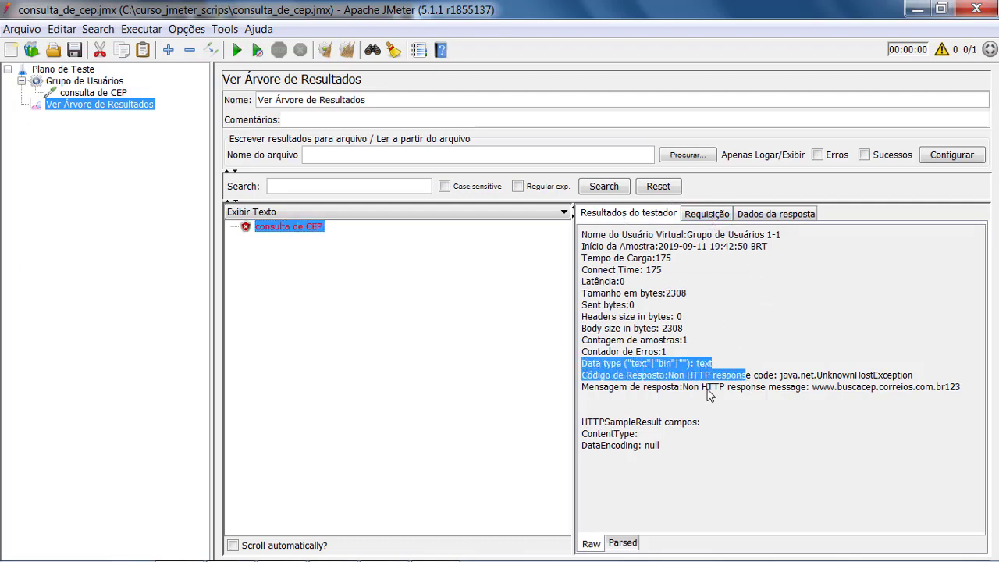
left_click(700, 379)
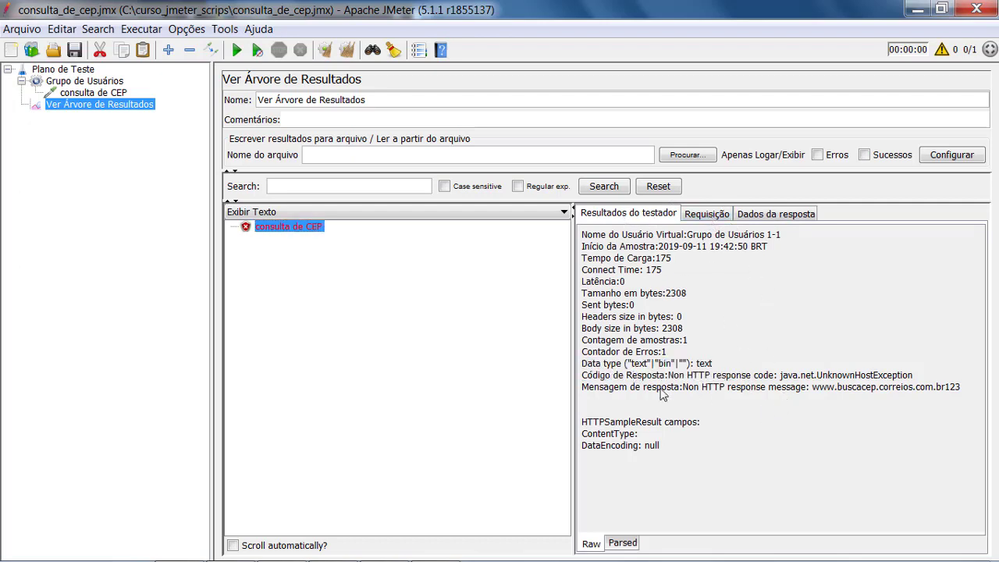
left_click_drag(668, 377, 710, 379)
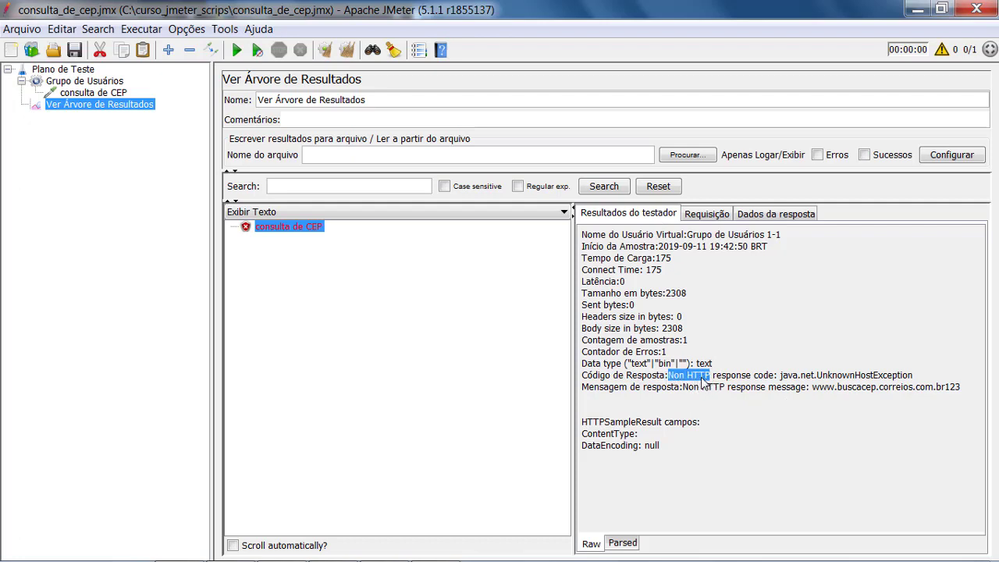
left_click_drag(699, 378, 705, 378)
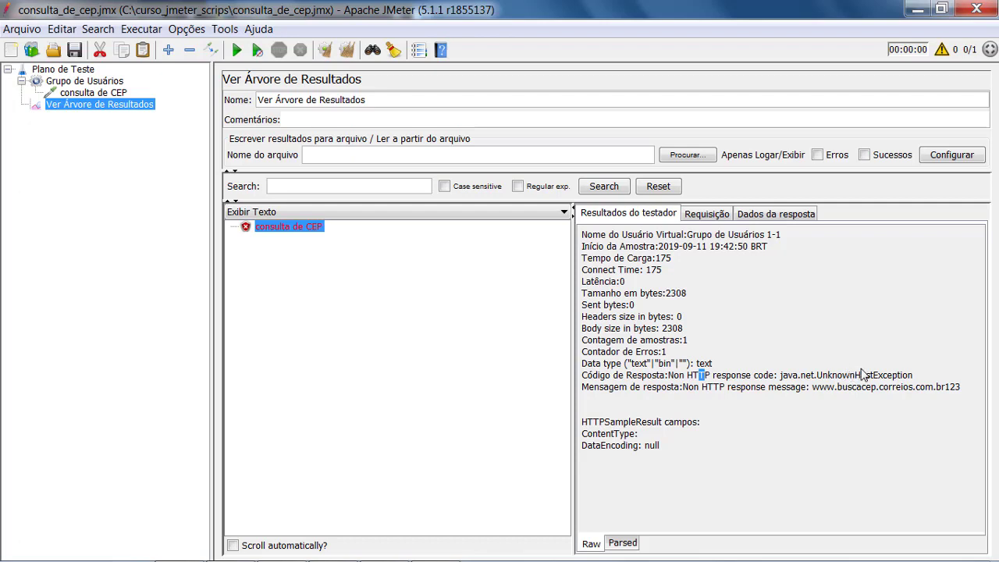
left_click_drag(971, 387, 617, 386)
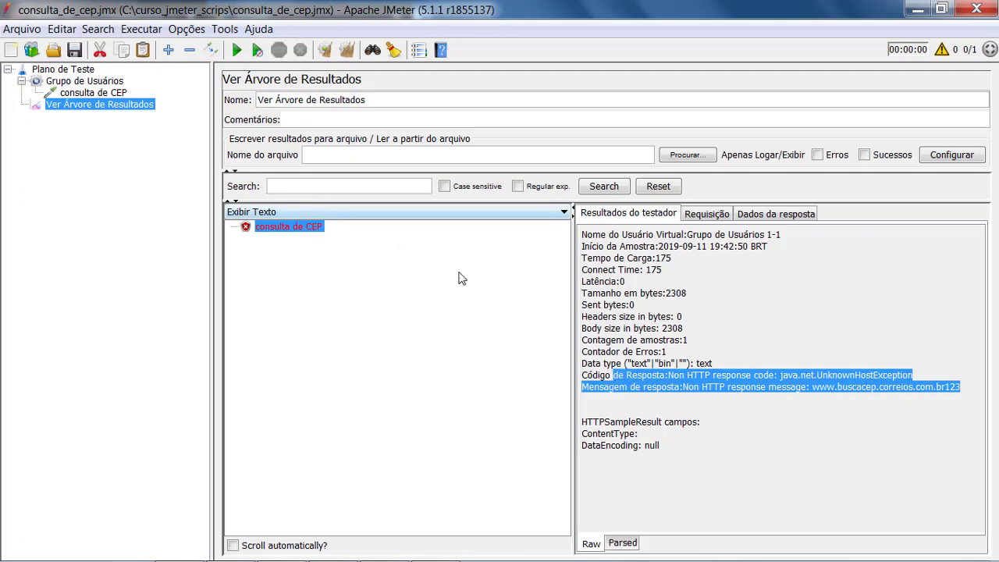
left_click(93, 92)
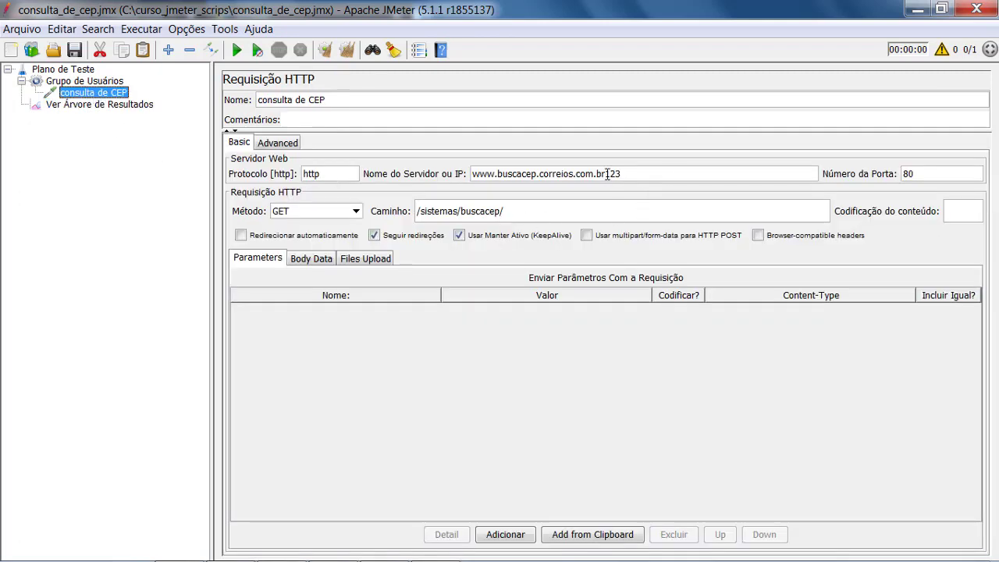
left_click_drag(605, 175, 643, 173)
key("BackSpace")
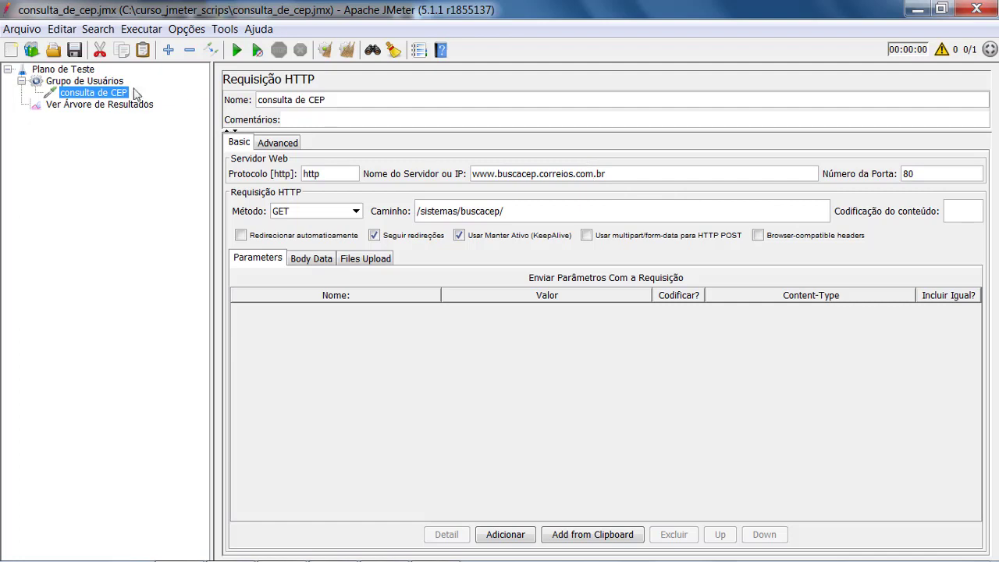
Clear all results in Ver Árvore de Resultados and rerun the test, widening the results list slightly.
left_click(81, 108)
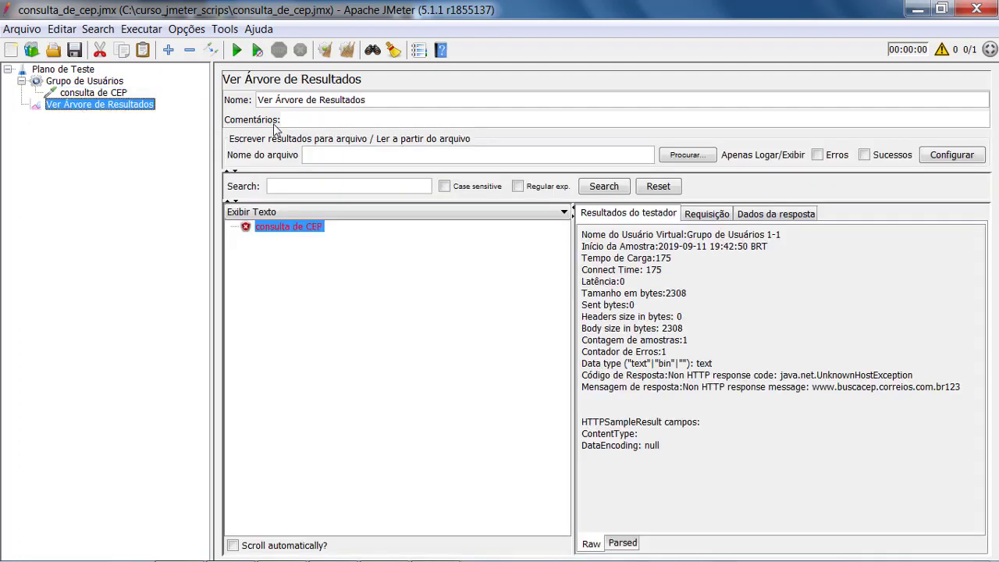
left_click(347, 51)
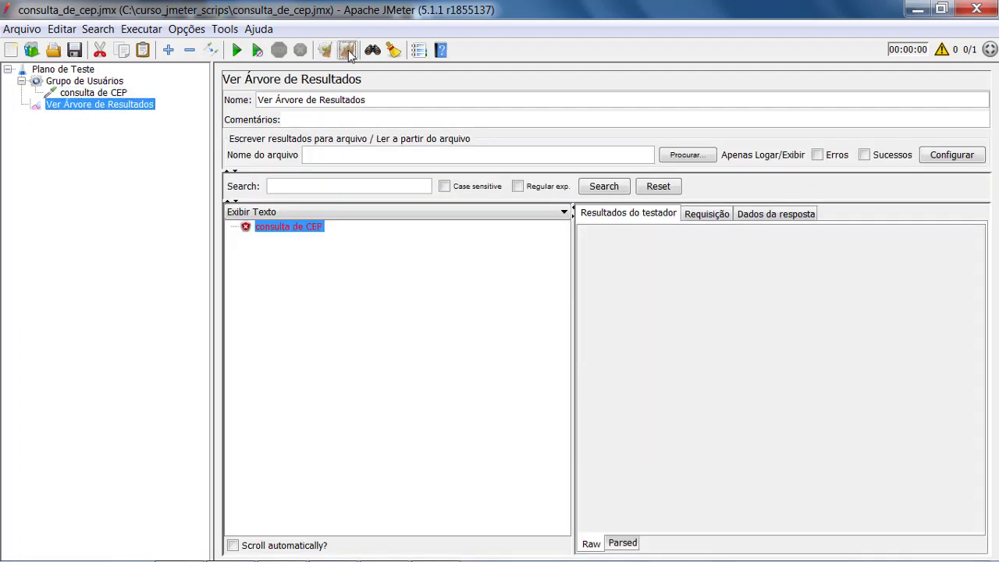
left_click(237, 50)
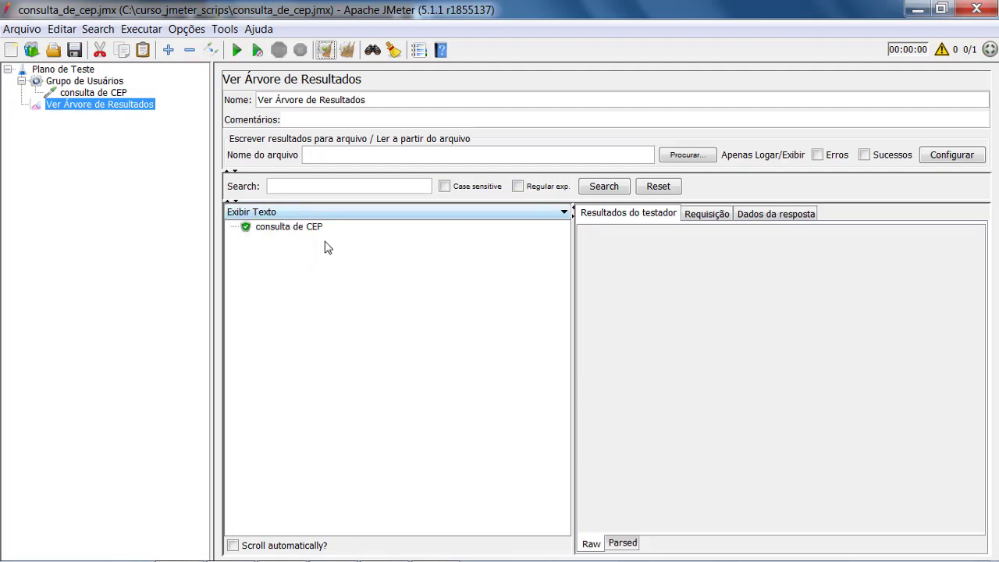
left_click_drag(574, 306, 591, 304)
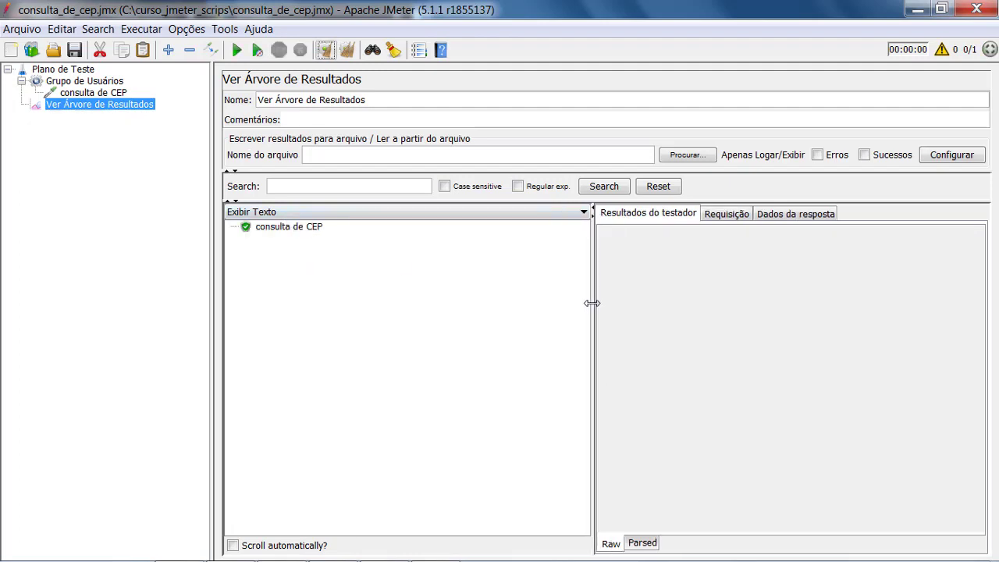
Clear the listener's results and set the number of virtual users (threads) of Grupo de Usuários to 10.
left_click(81, 109)
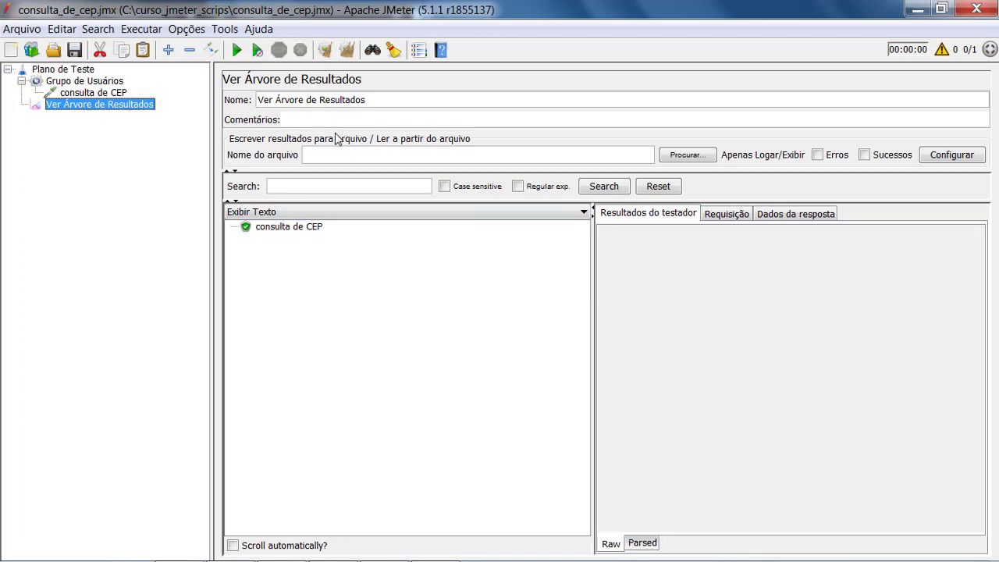
left_click(347, 50)
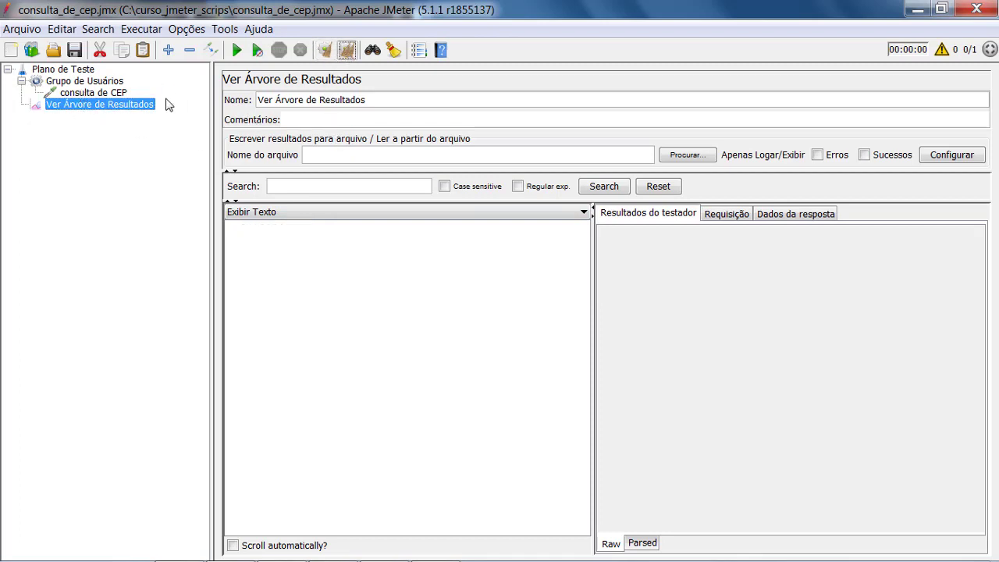
left_click(78, 82)
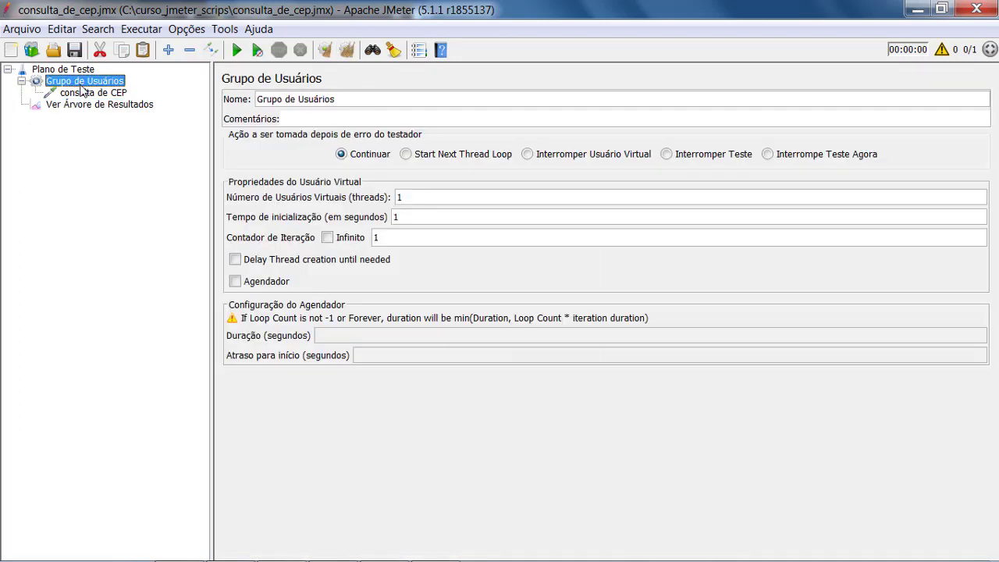
left_click(434, 196)
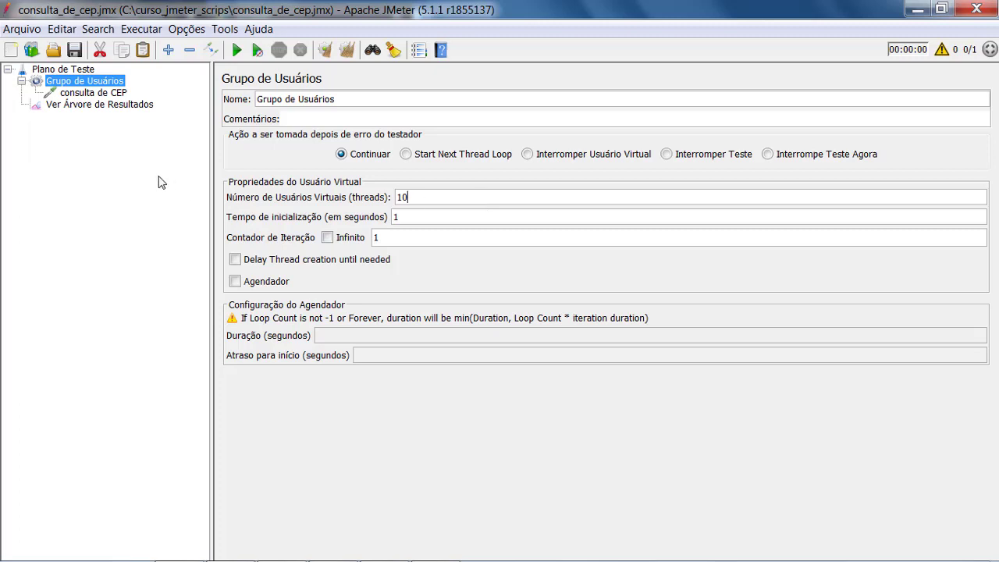
Check Ver Árvore de Resultados and return to the virtual user count of Grupo de Usuários.
left_click(94, 106)
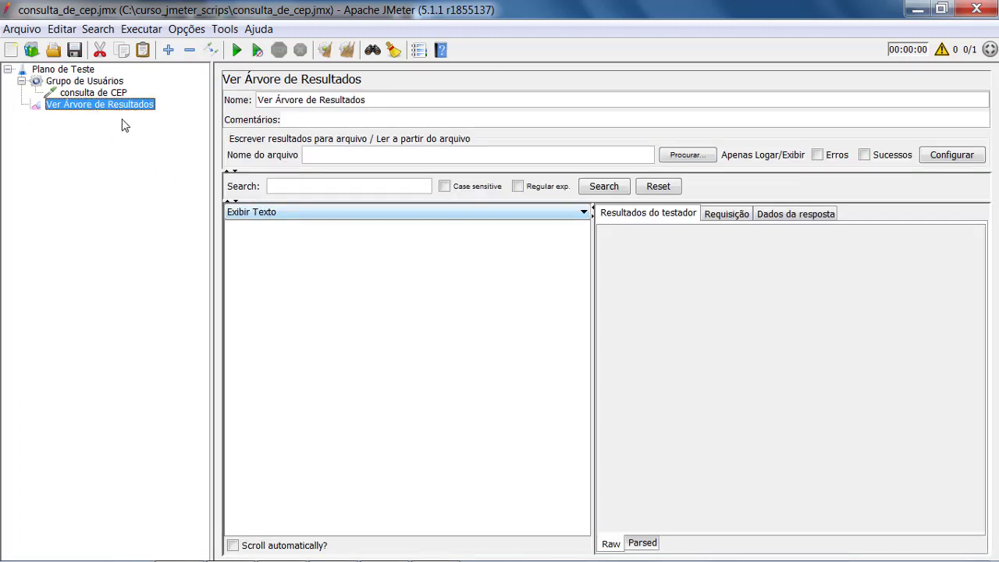
left_click(88, 73)
left_click(97, 82)
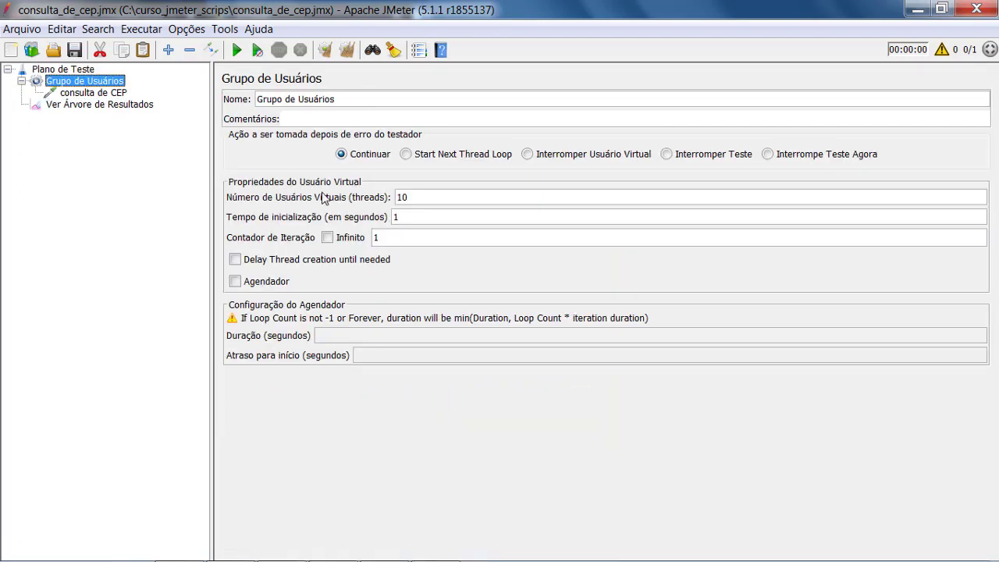
left_click(441, 197)
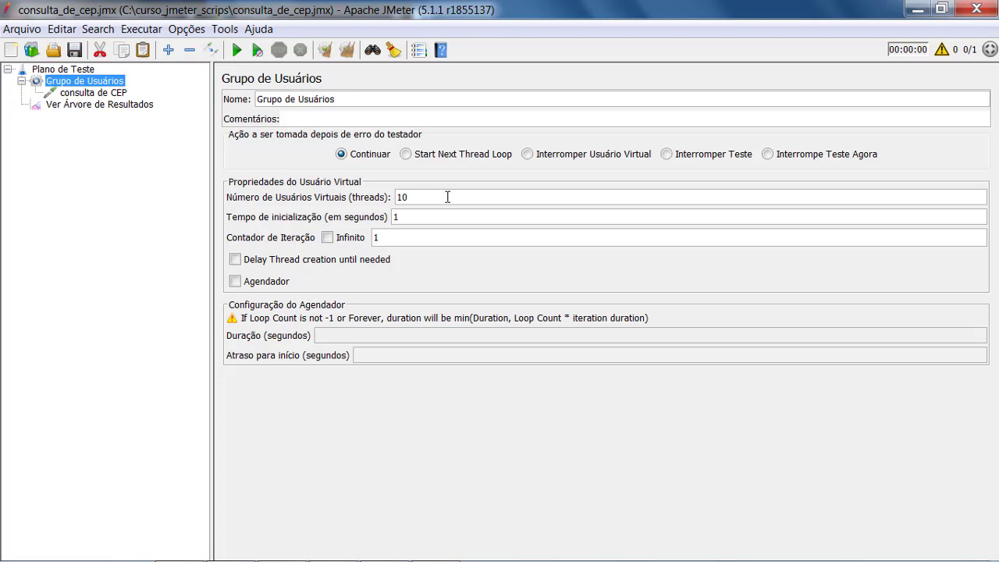
Run the test from Ver Árvore de Resultados and inspect the sampler results of several consulta de CEP requests.
left_click(98, 107)
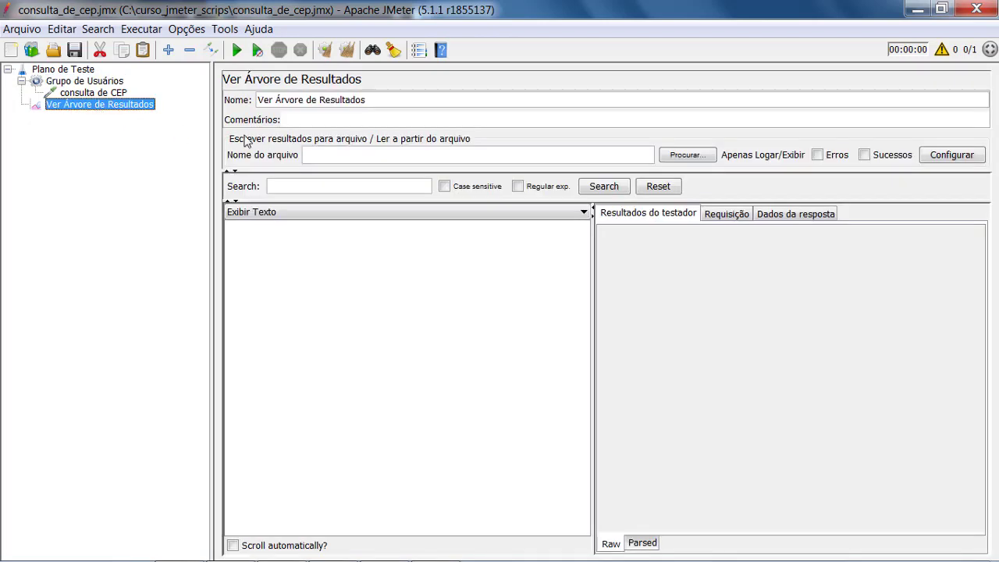
left_click(237, 51)
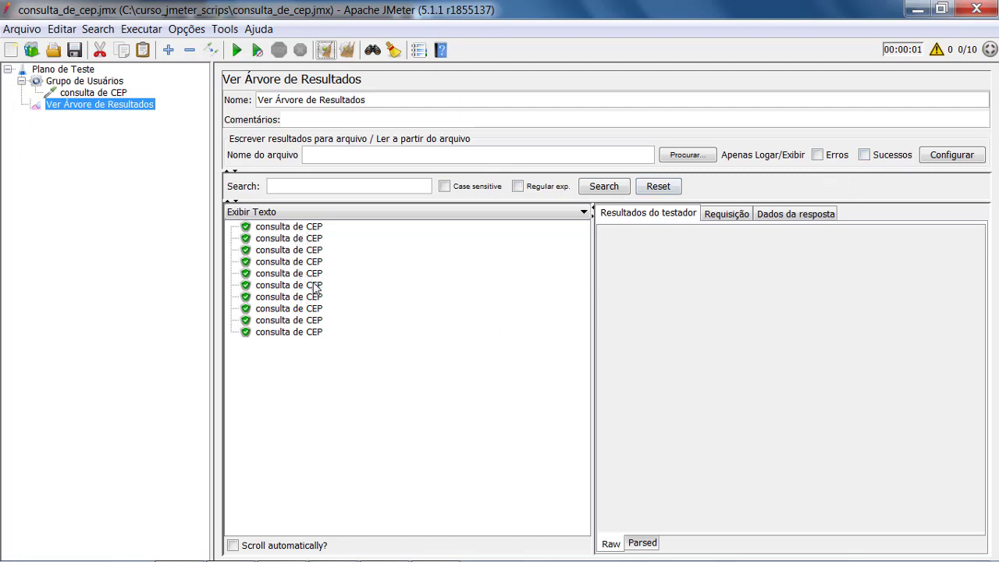
left_click(282, 237)
left_click(310, 273)
left_click(292, 333)
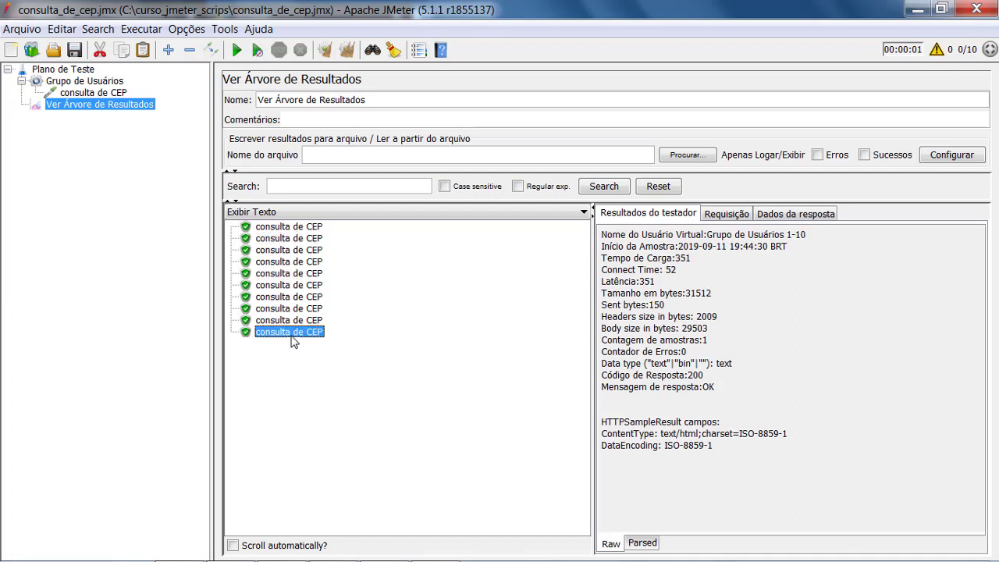
left_click(284, 321)
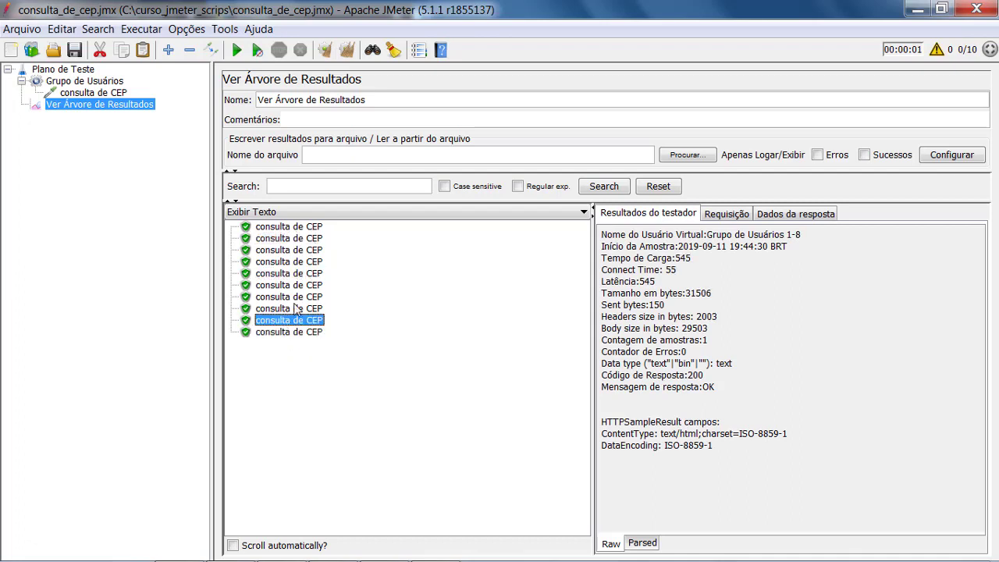
left_click(286, 285)
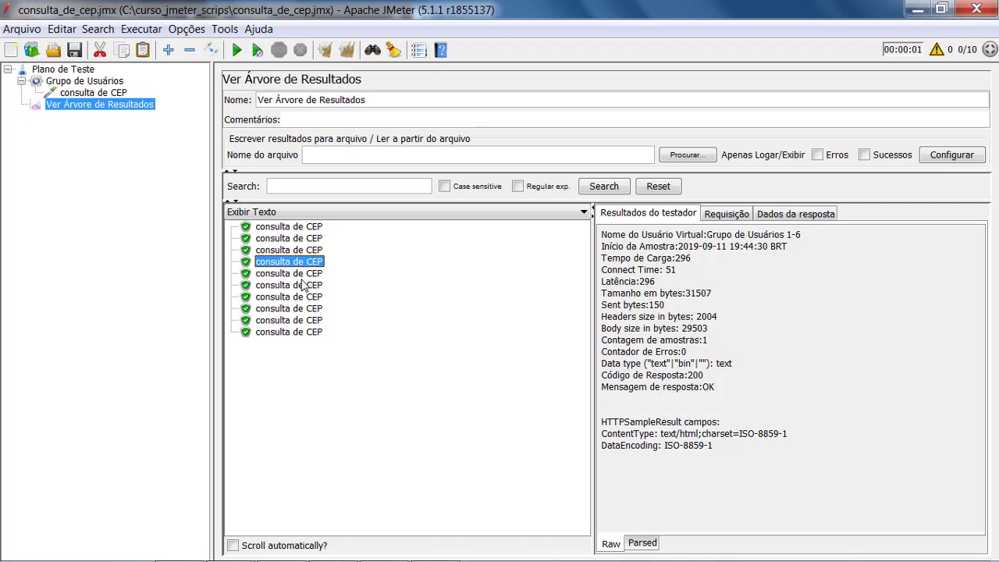
left_click(290, 250)
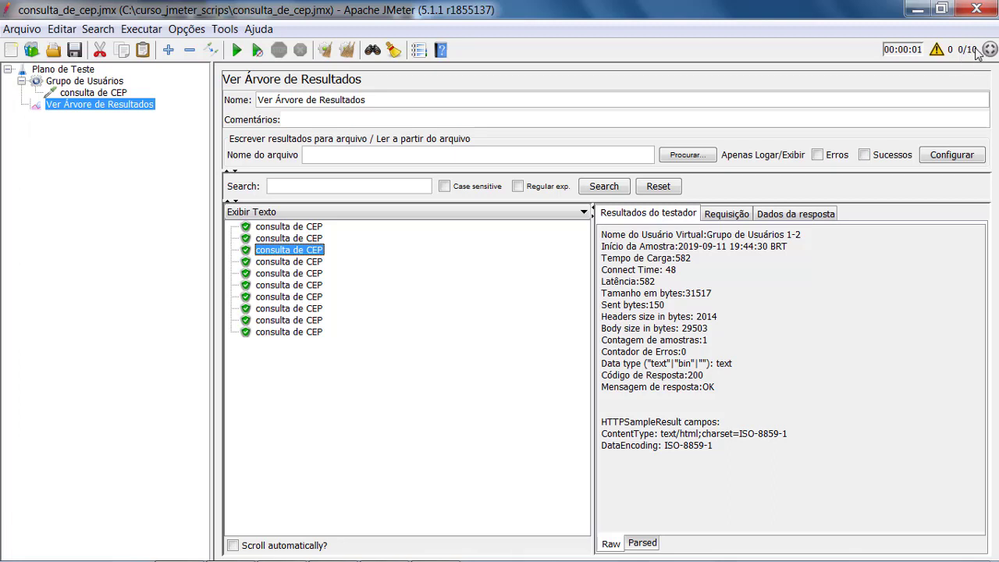
Set the number of virtual users of Grupo de Usuários to 100 and rerun the test with all earlier results cleared.
left_click(116, 81)
left_click(437, 196)
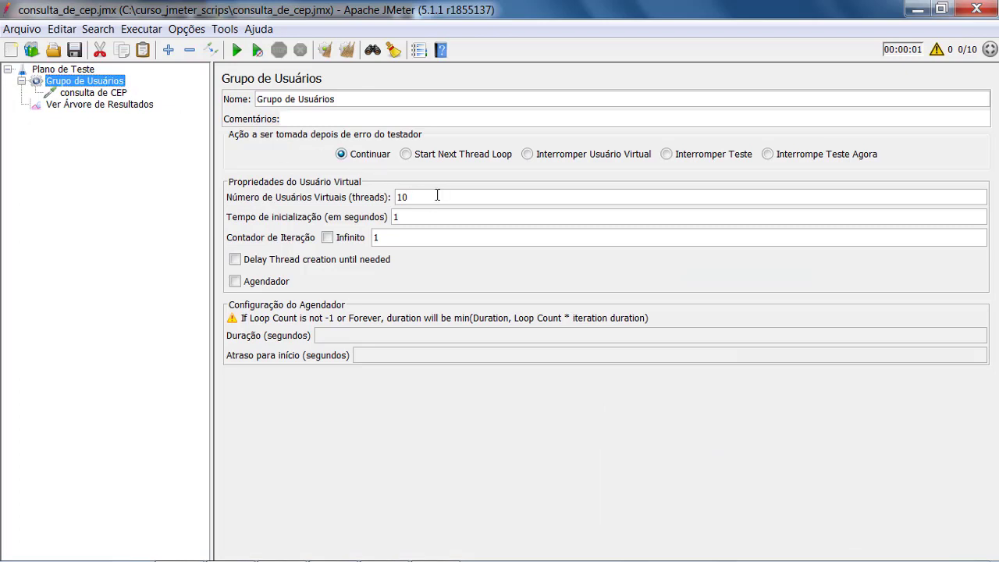
left_click(121, 105)
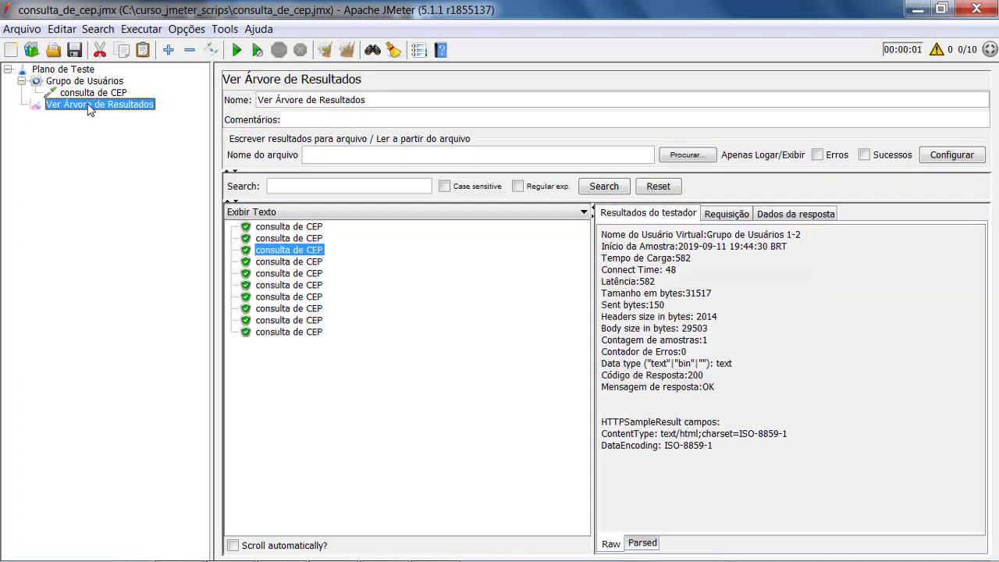
left_click(346, 53)
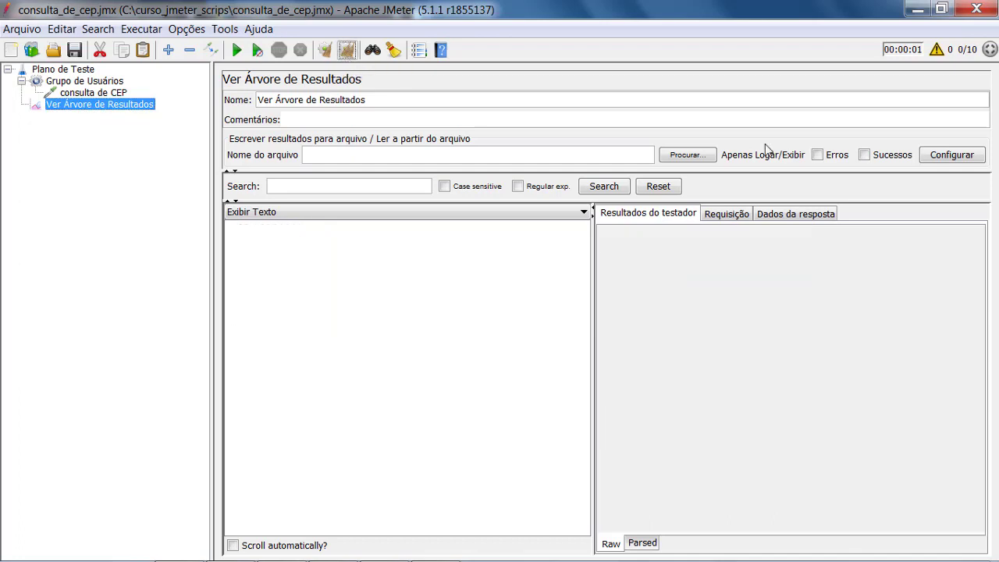
left_click(237, 52)
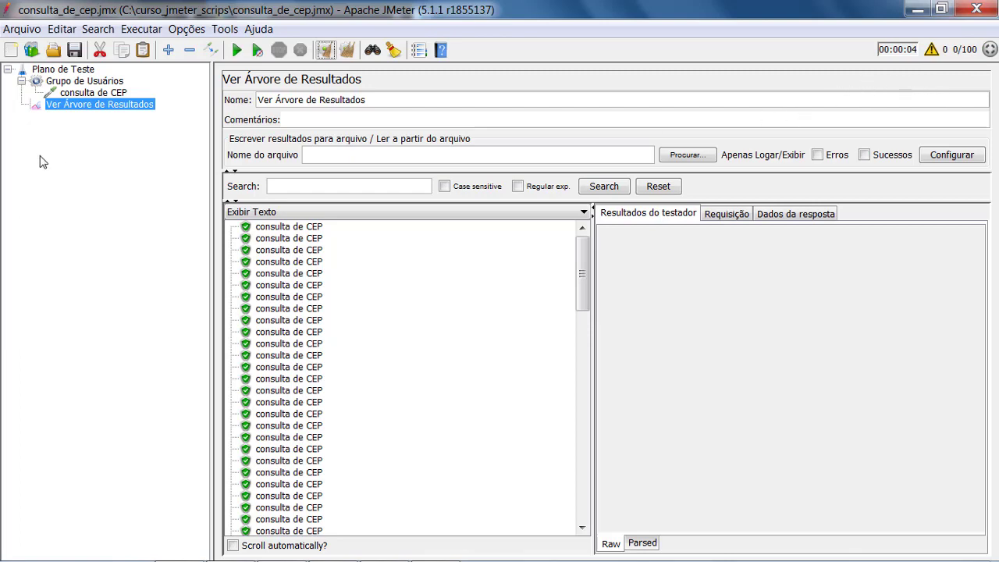
Look through the full list of results in Ver Árvore de Resultados and check the consulta de CEP request.
left_click(116, 105)
left_click_drag(591, 248, 551, 497)
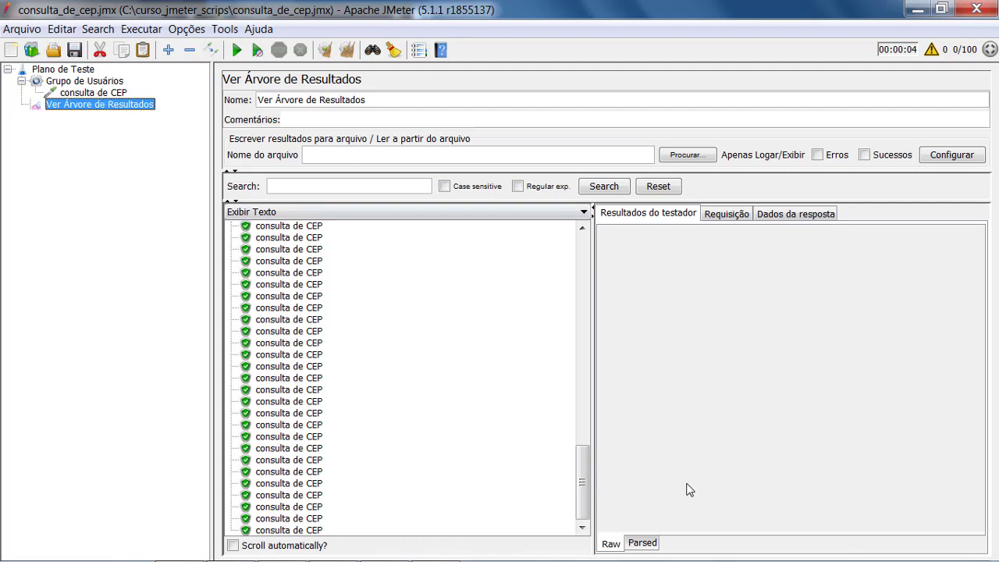
scroll(584, 468, "up", 15)
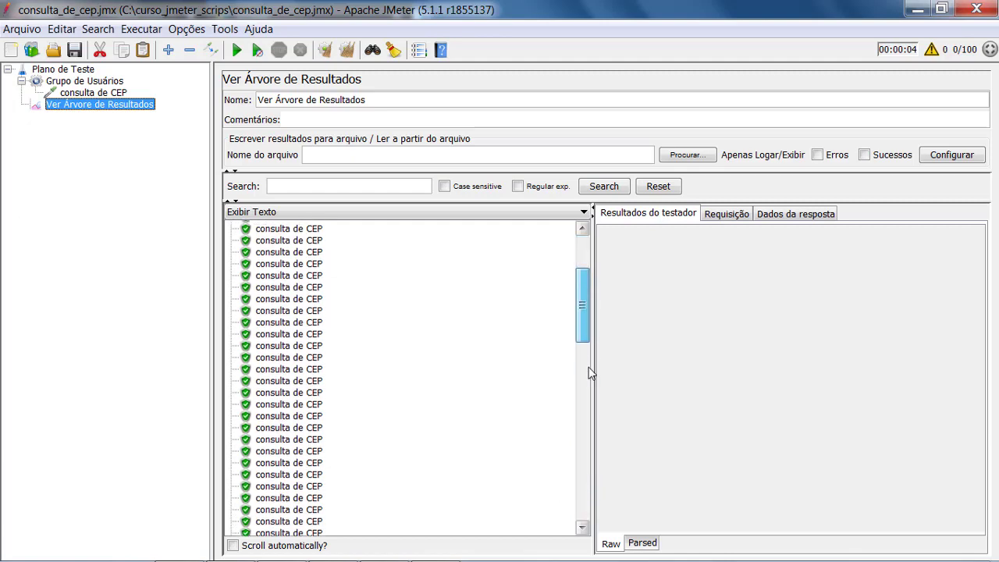
left_click_drag(588, 367, 585, 524)
left_click(95, 94)
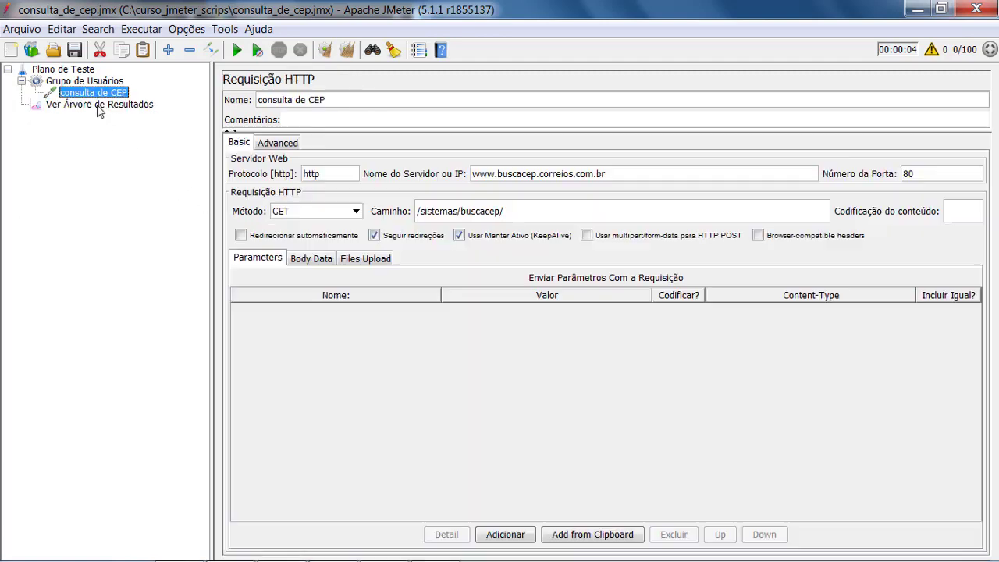
left_click(100, 105)
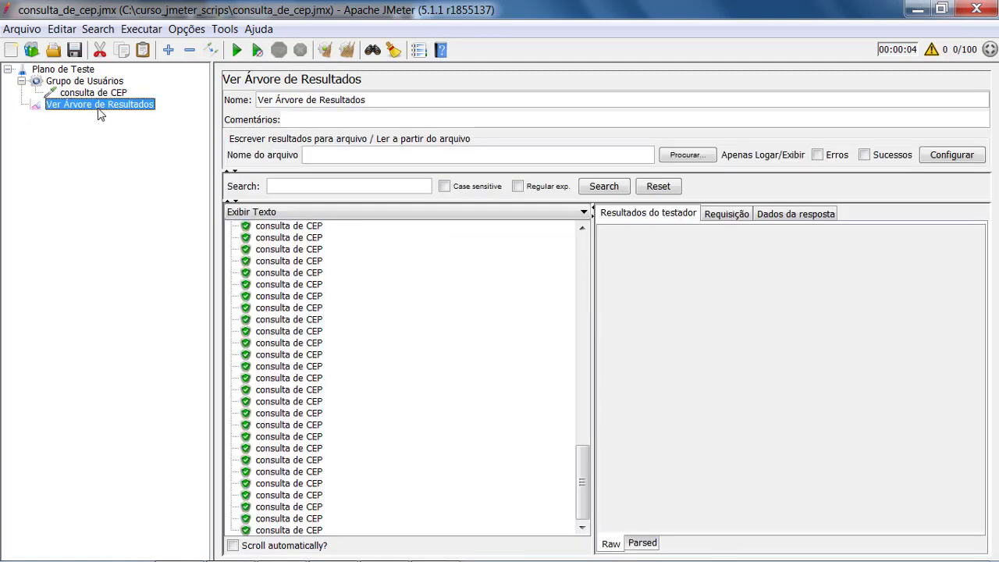
Add a Relatório de Sumário listener to Plano de Teste and open it.
left_click(57, 73)
right_click(57, 73)
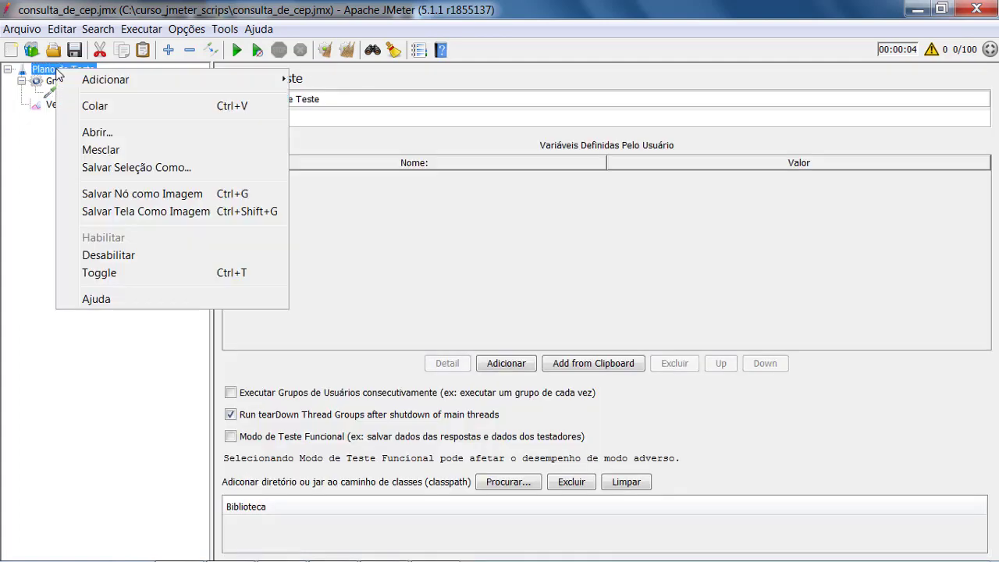
mouse_move(166, 83)
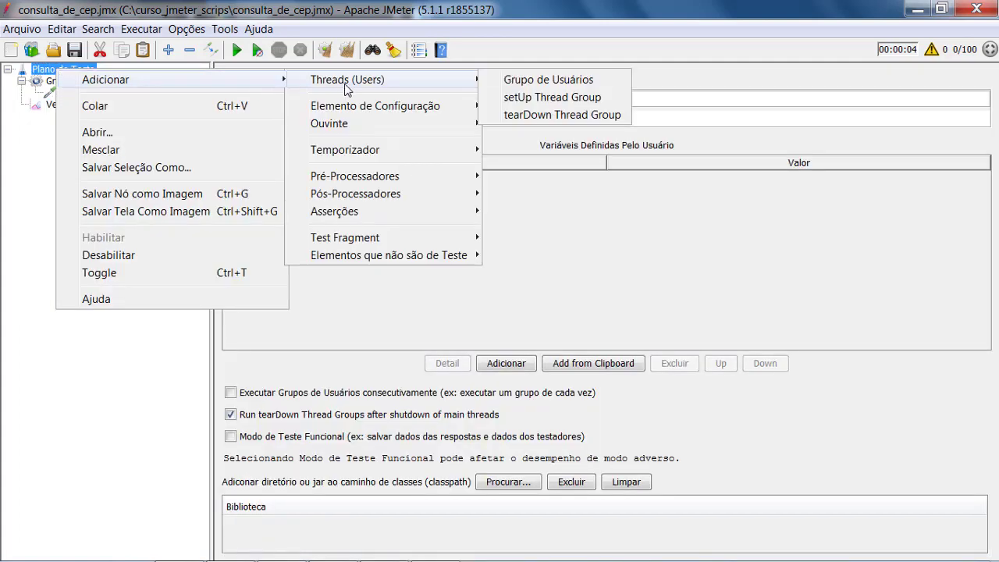
mouse_move(392, 124)
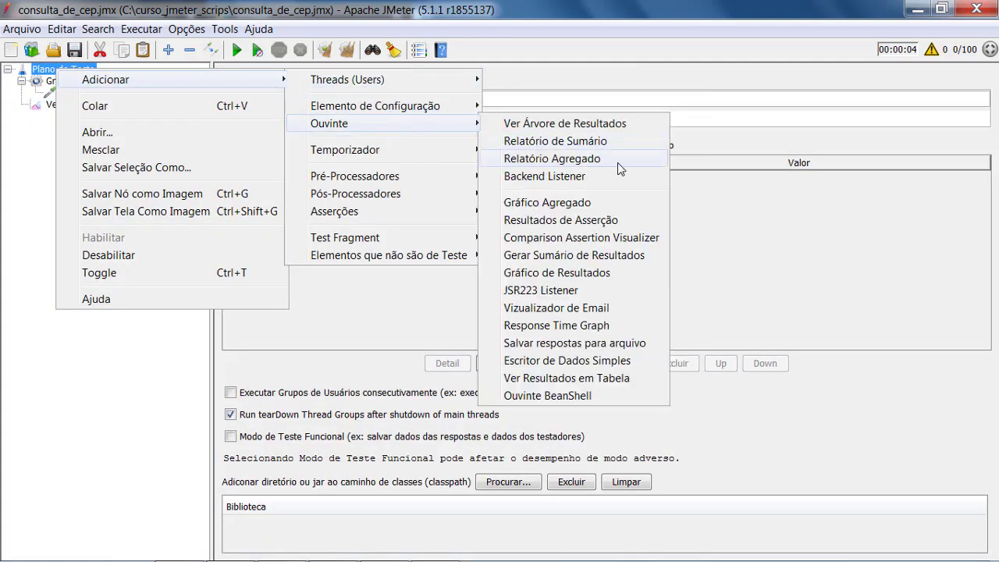
left_click(568, 141)
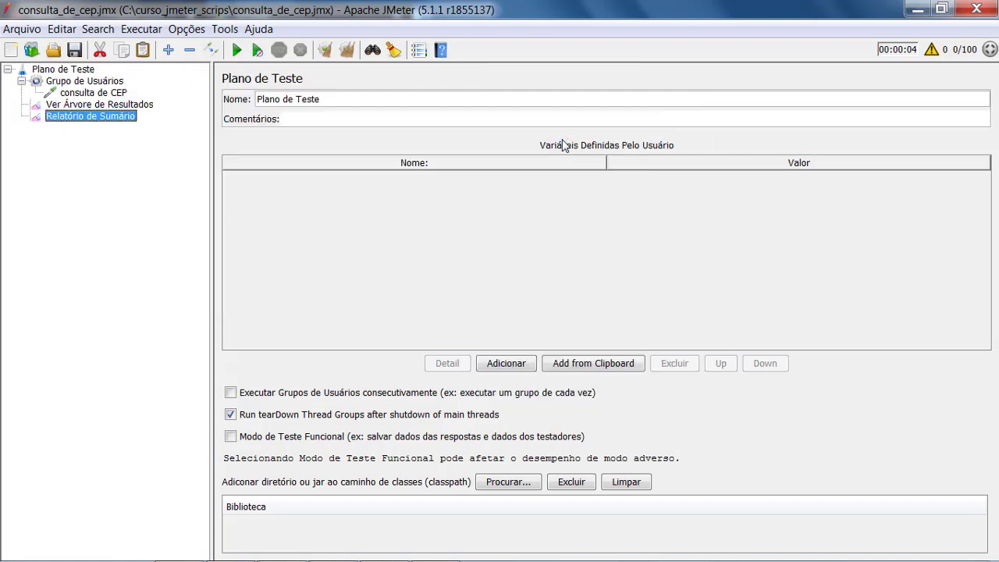
left_click(114, 104)
left_click(89, 116)
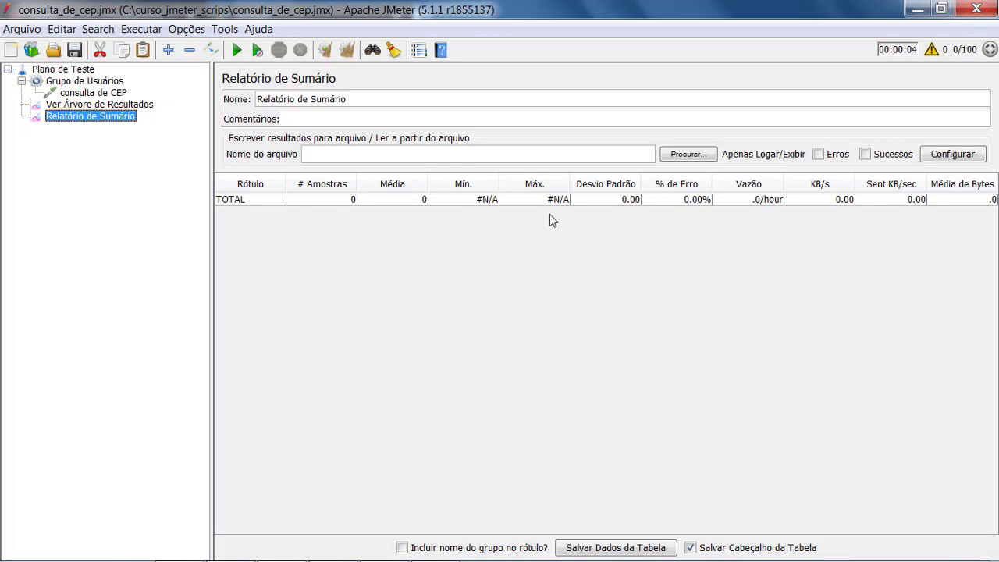
Review the columns of Relatório de Sumário and check the settings of consulta de CEP and Grupo de Usuários.
left_click(488, 200)
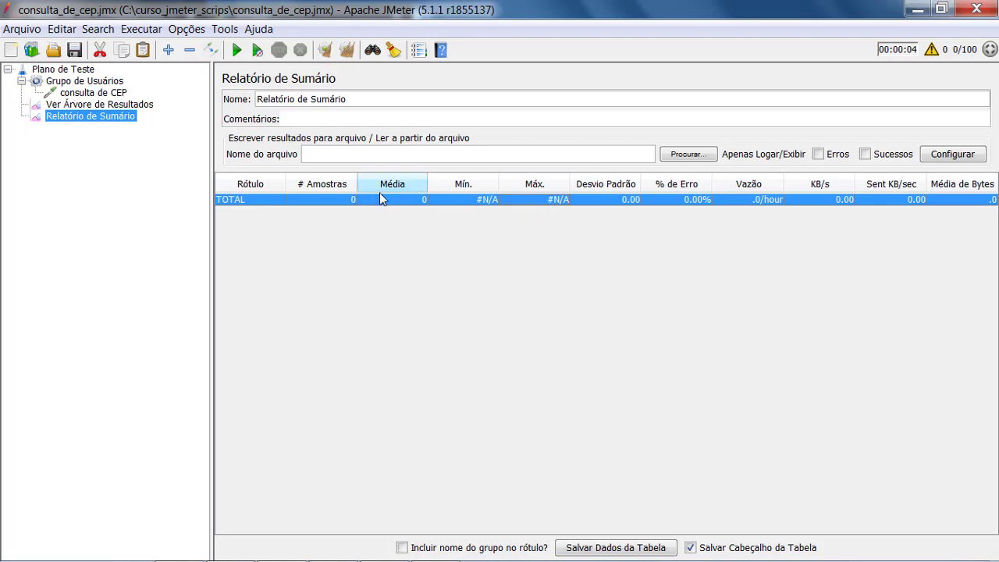
left_click(102, 104)
left_click(115, 117)
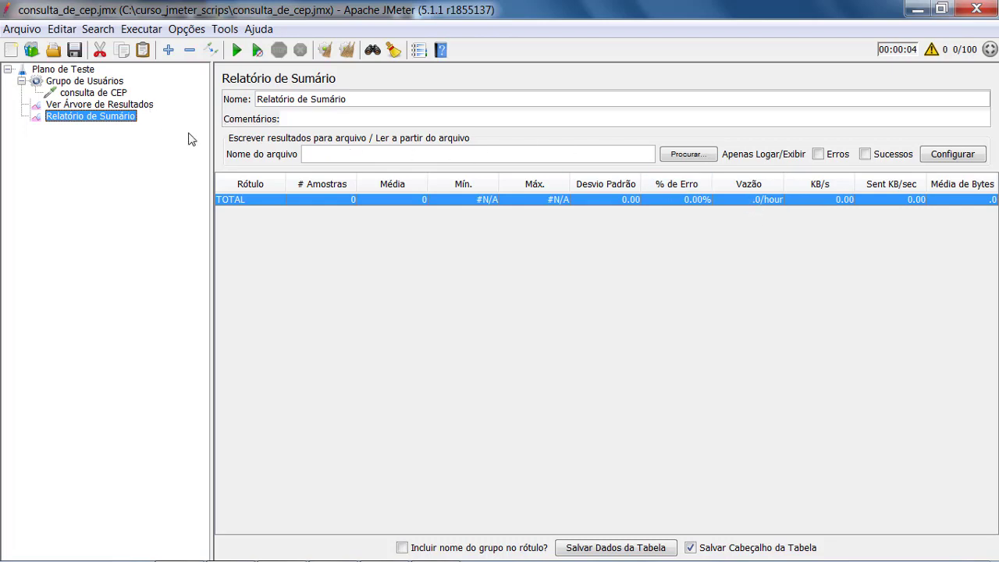
left_click(94, 92)
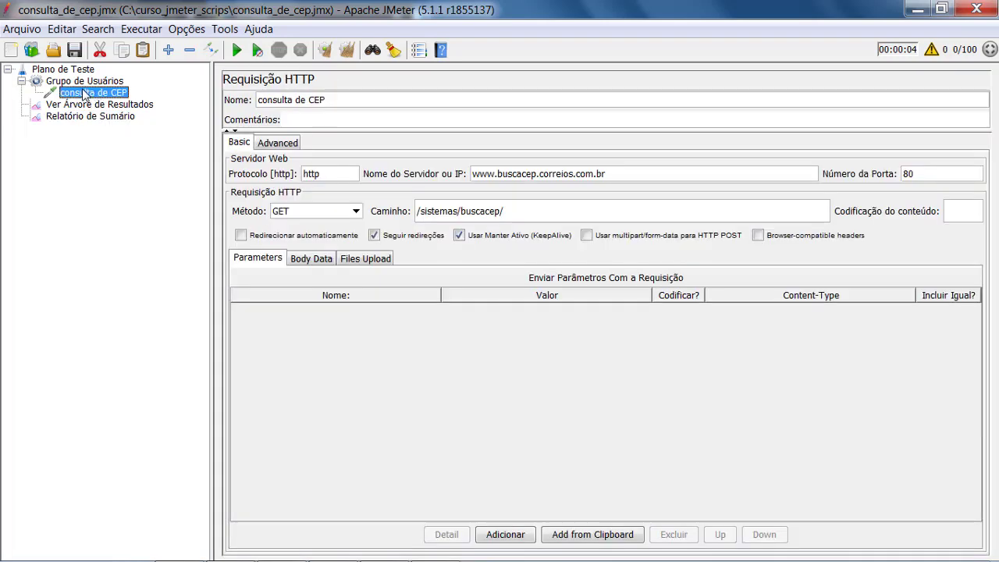
left_click(78, 82)
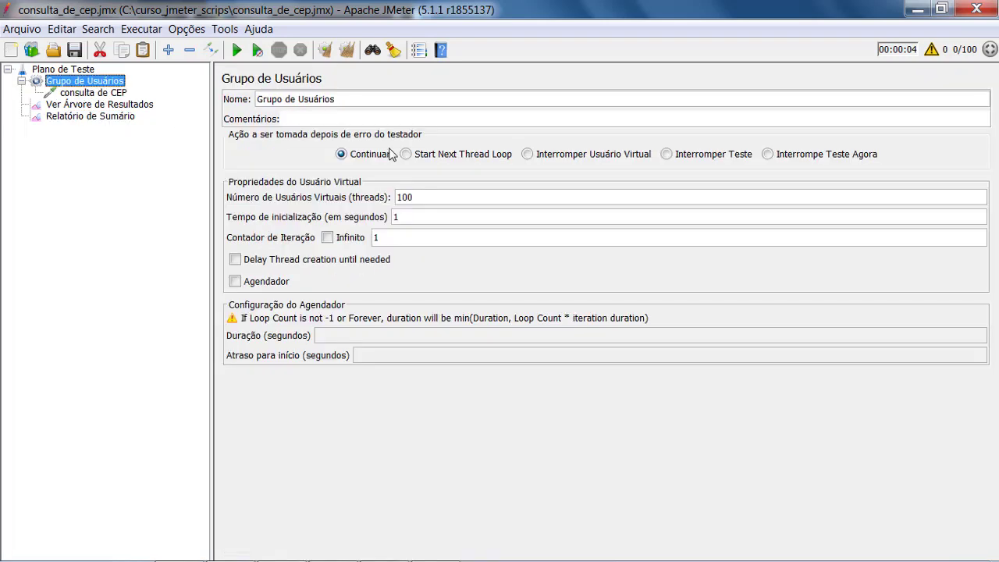
Clear all results and rerun the test, with automatic scrolling enabled in Ver Árvore de Resultados.
left_click(90, 106)
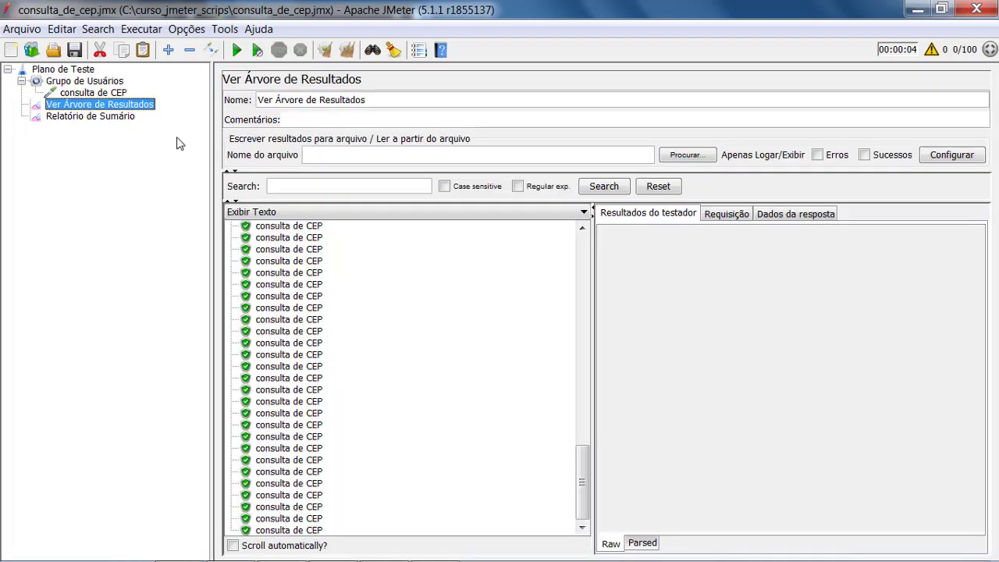
left_click(347, 51)
left_click(237, 50)
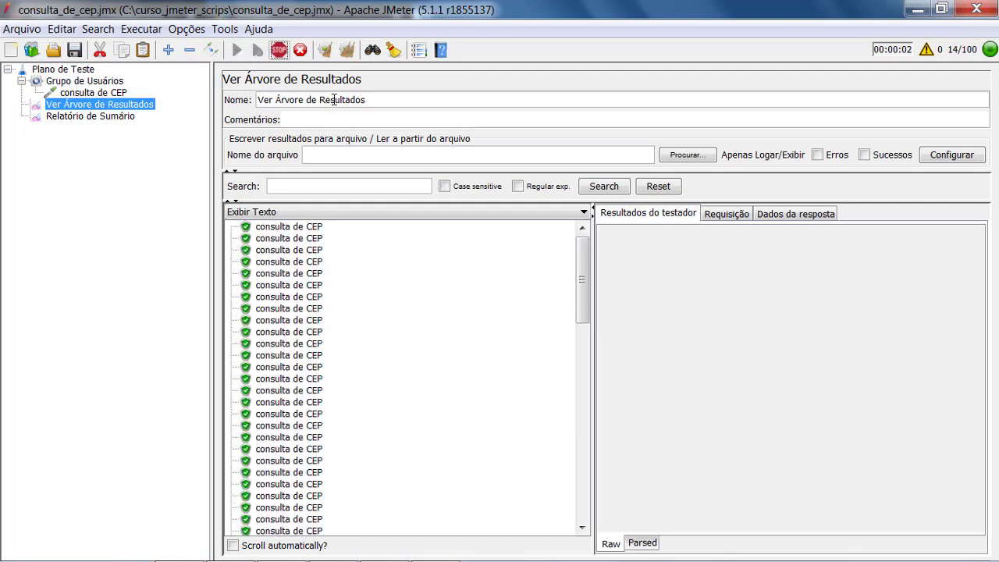
left_click(310, 544)
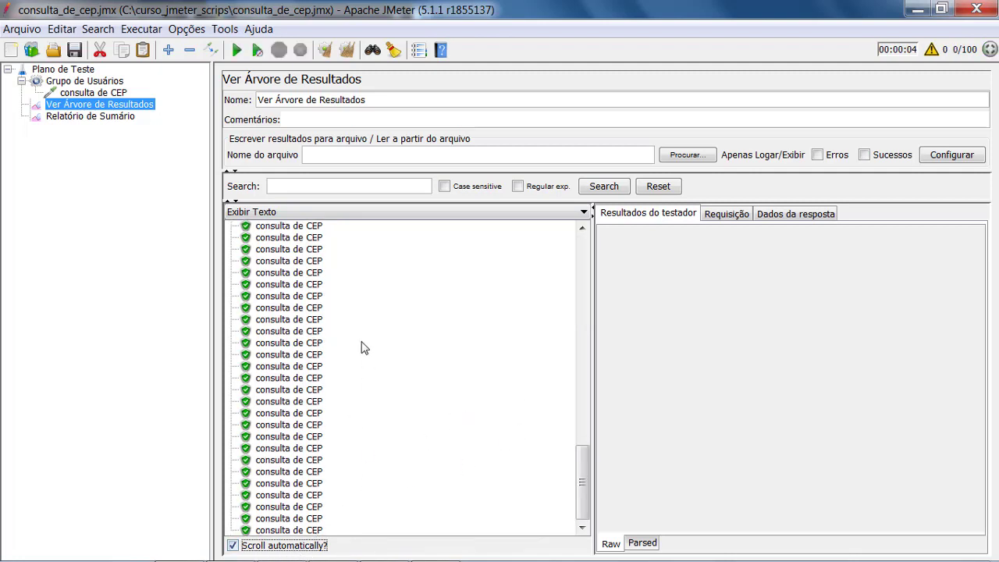
left_click_drag(586, 498, 589, 530)
Examine the average, minimum and maximum response times of consulta de CEP and the total in Relatório de Sumário.
left_click(86, 119)
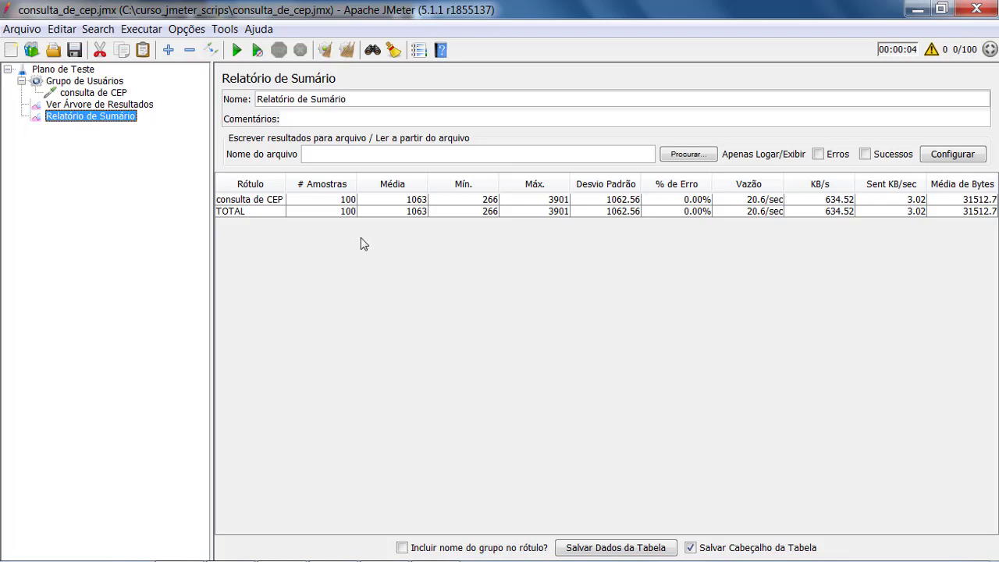
left_click(411, 202)
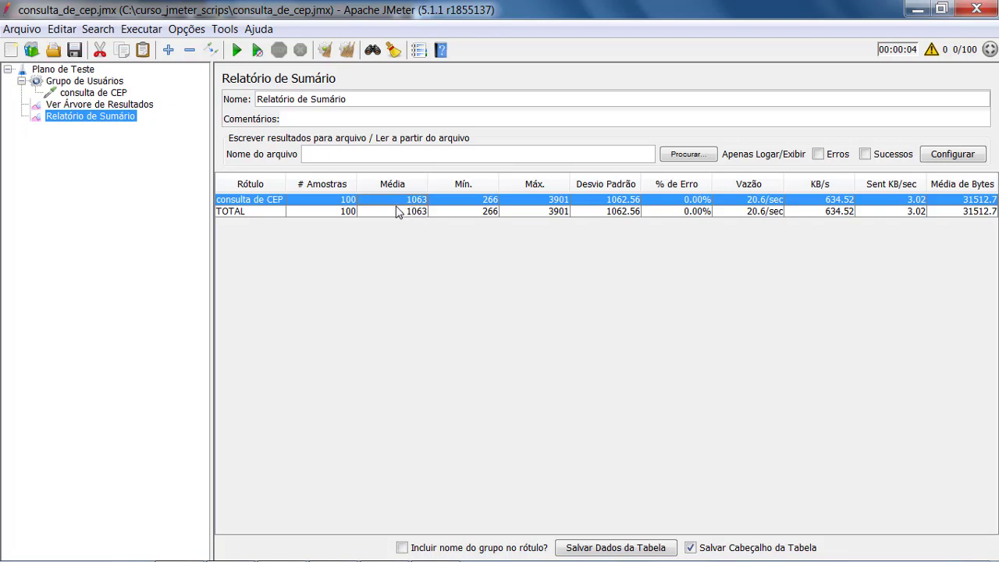
left_click(476, 212)
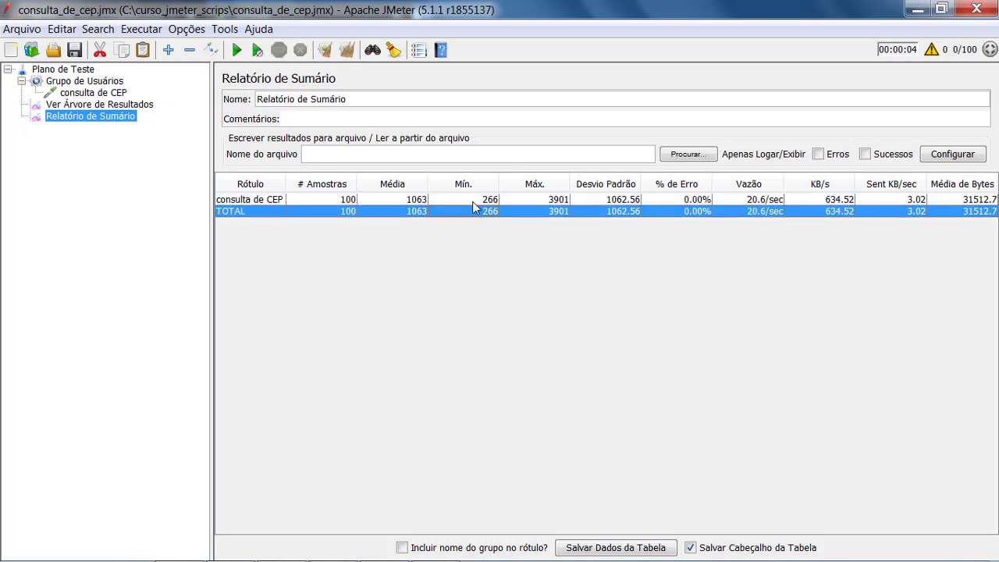
left_click(472, 201)
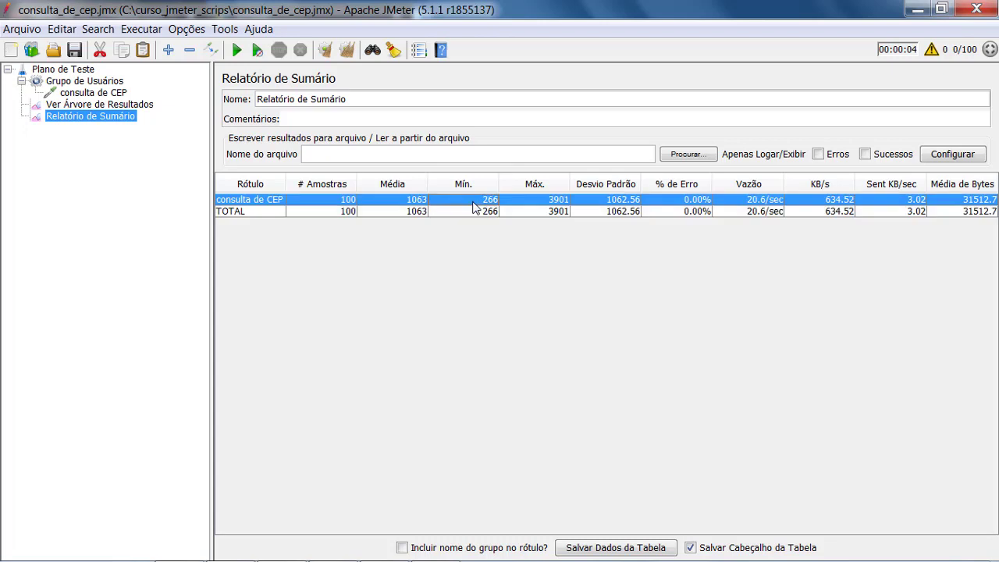
left_click(535, 212)
left_click(533, 200)
left_click(533, 211)
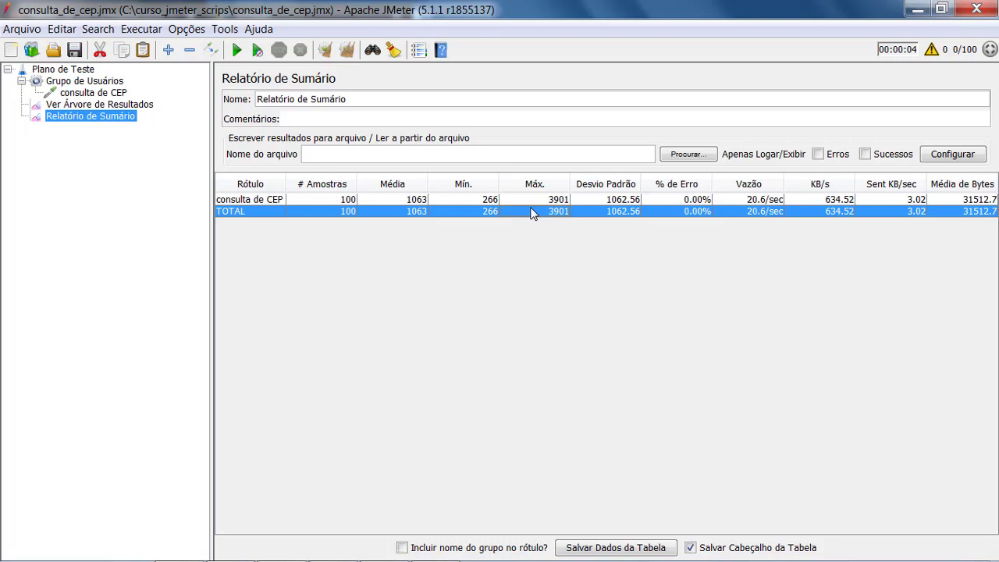
left_click(535, 200)
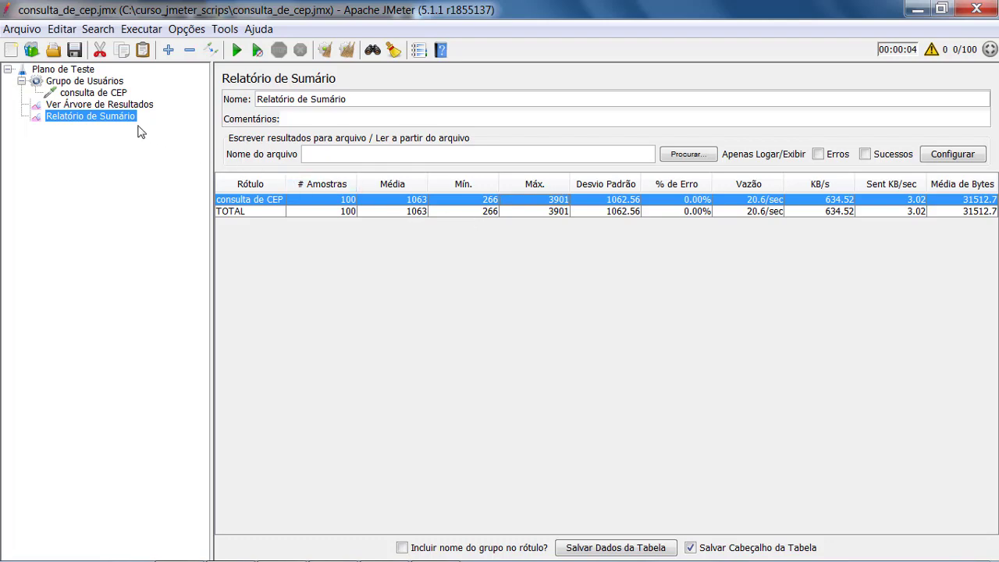
Compare the individual results in Ver Árvore de Resultados with the aggregated figures in Relatório de Sumário.
left_click(110, 105)
left_click(113, 121)
left_click(96, 105)
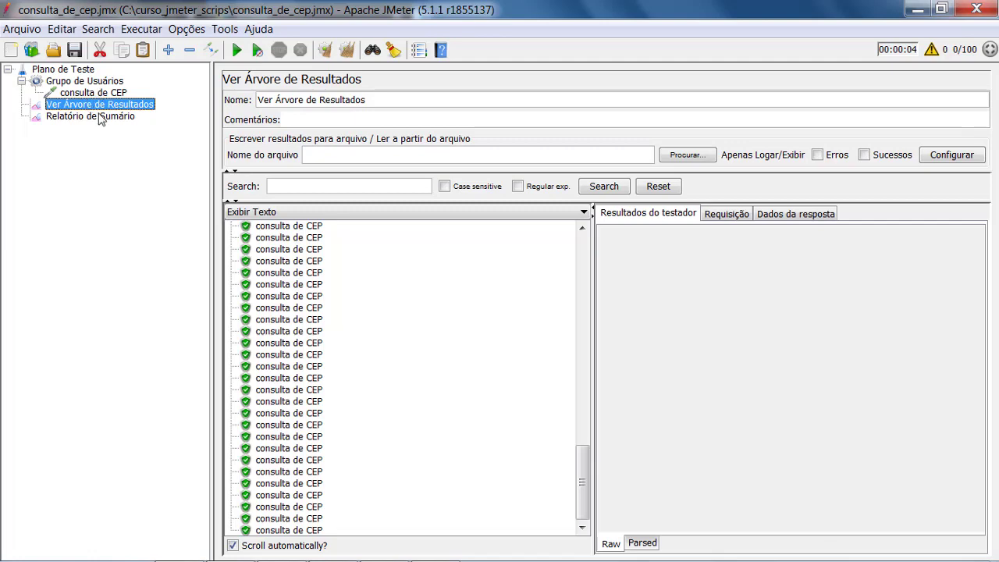
left_click(99, 117)
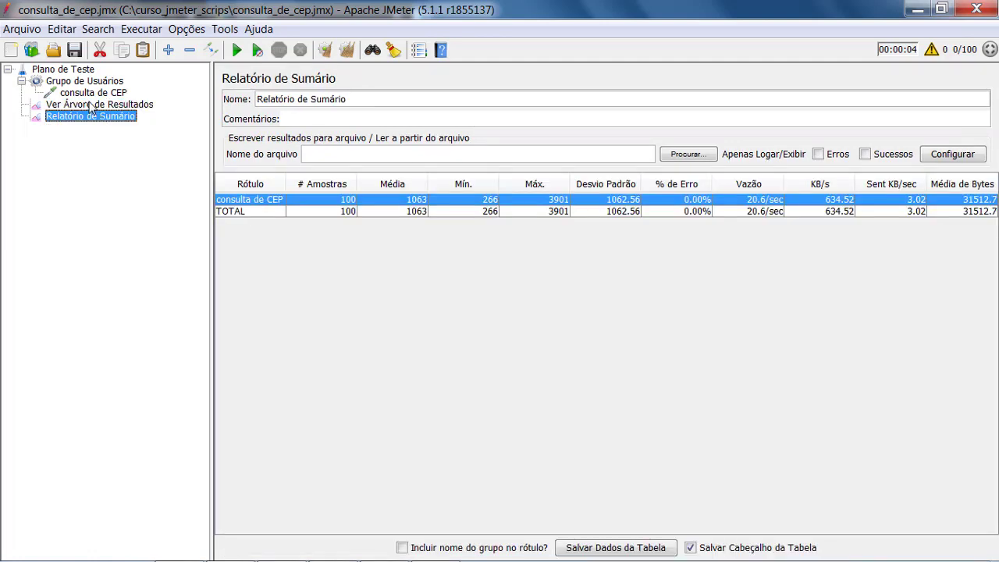
left_click(92, 105)
left_click(95, 116)
left_click(97, 105)
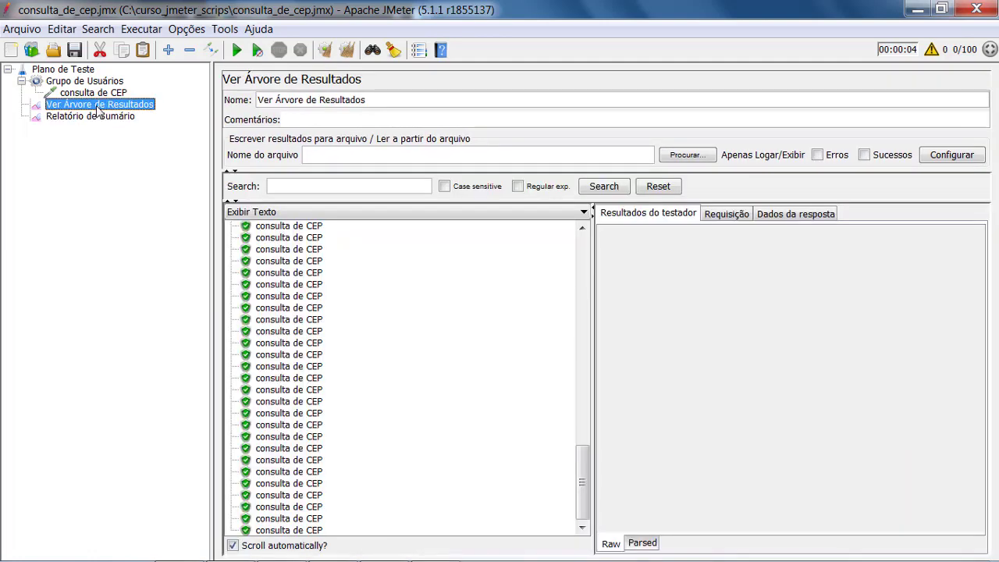
Return to Relatório de Sumário to view the aggregated results of the test run.
left_click(103, 117)
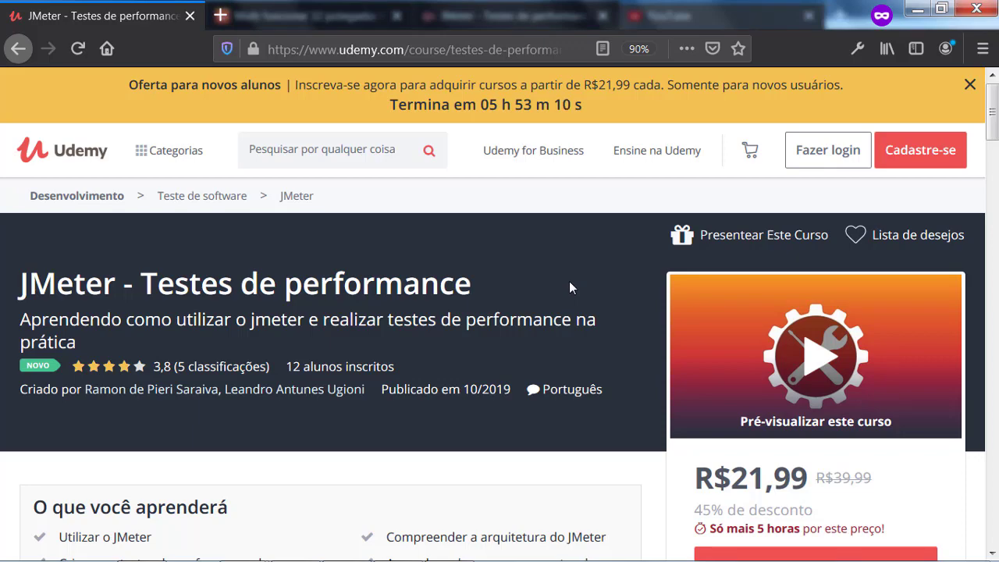
Switch to the browser and review the learning goals, content, requirements and description of Udemy's JMeter - Testes de performance course.
scroll(570, 287, "down", 2)
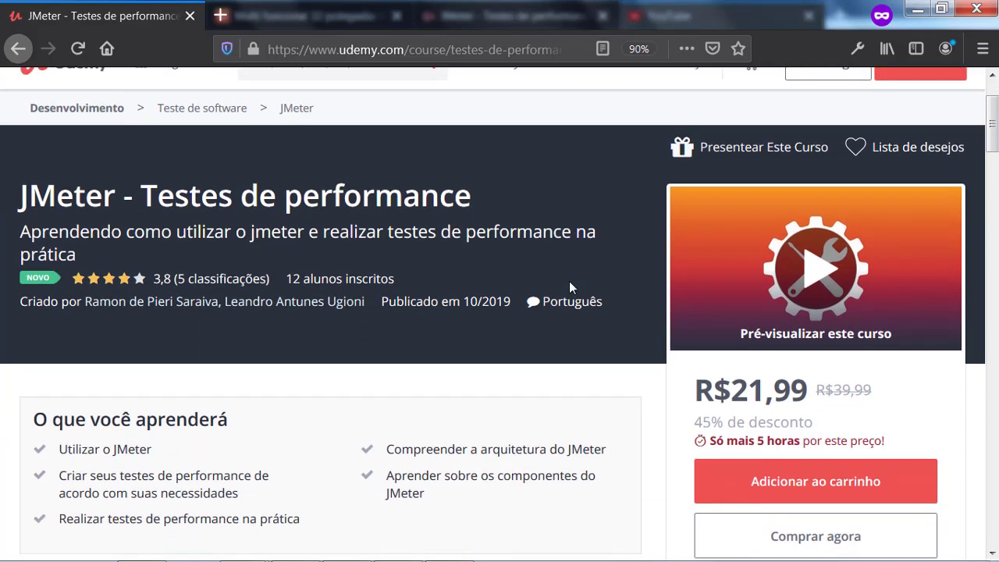
scroll(572, 287, "down", 8)
scroll(600, 356, "down", 4)
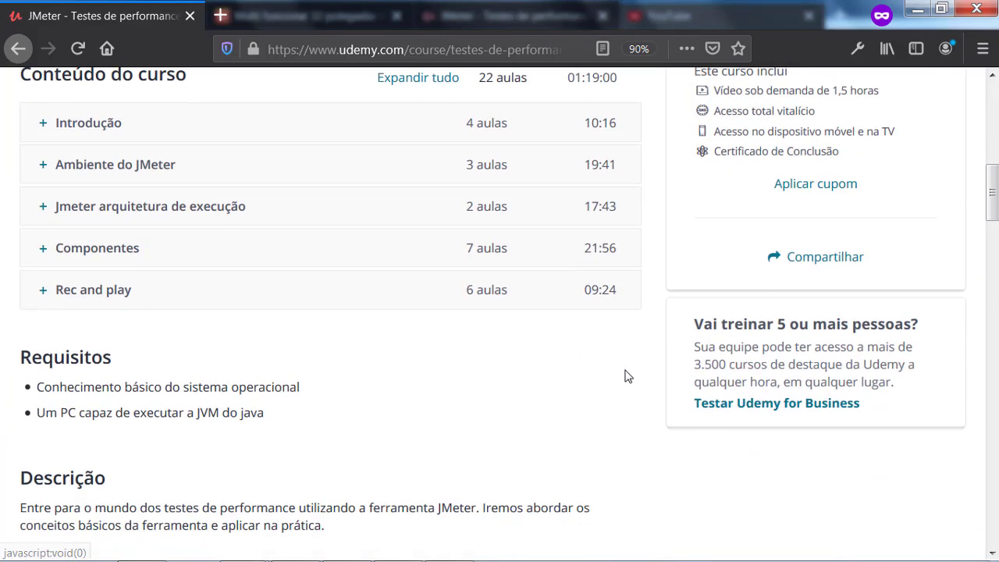
scroll(602, 407, "down", 6)
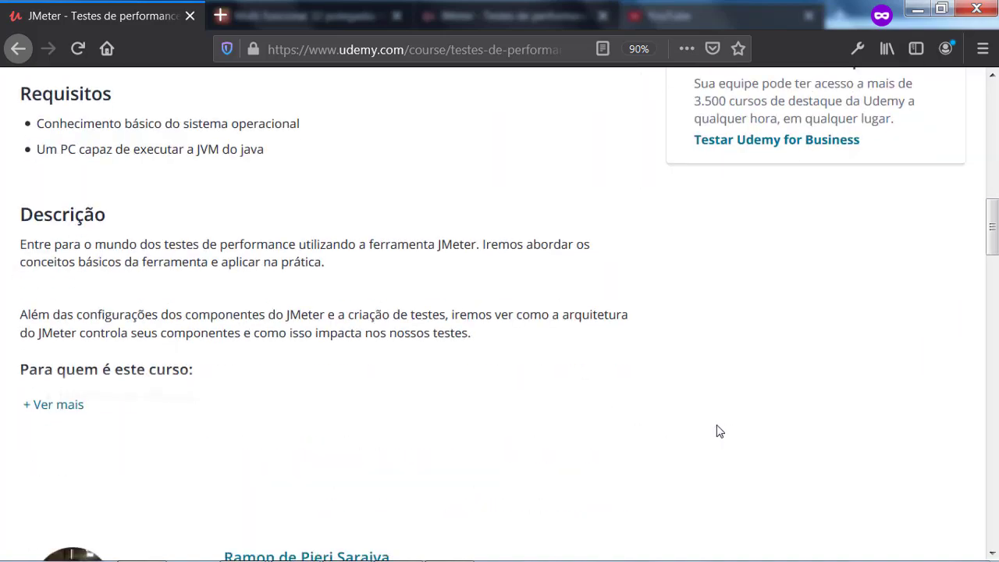
scroll(616, 445, "up", 15)
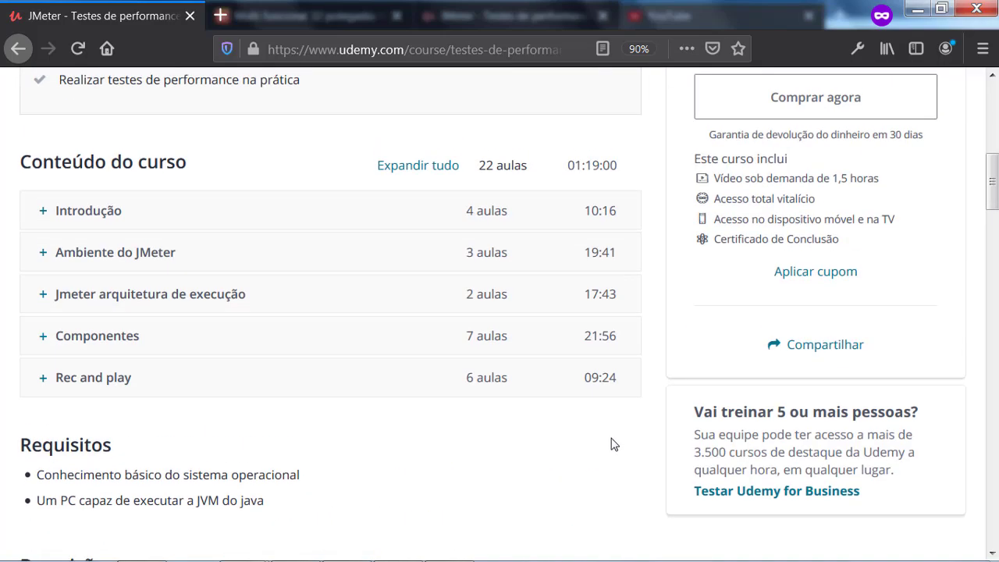
scroll(569, 386, "up", 4)
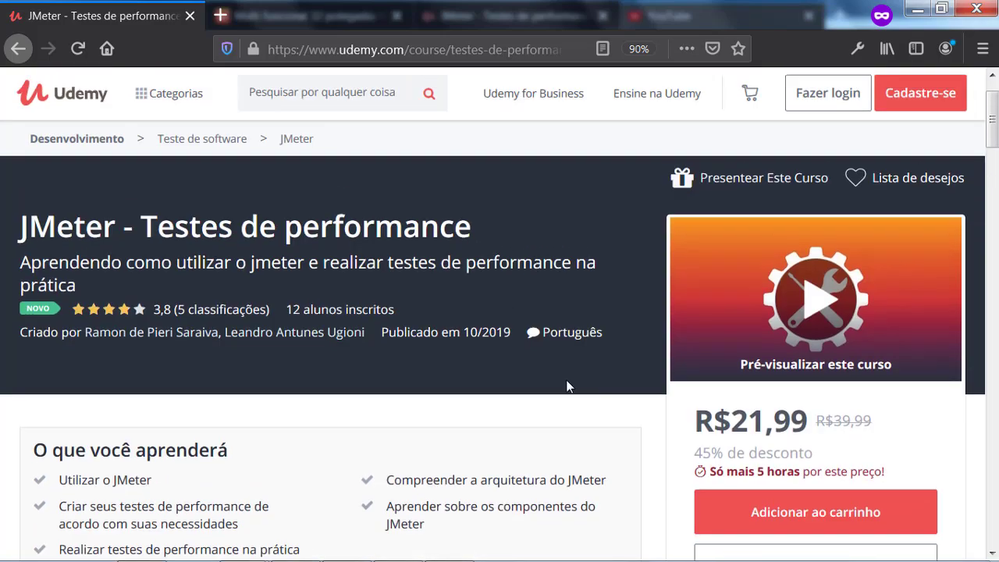